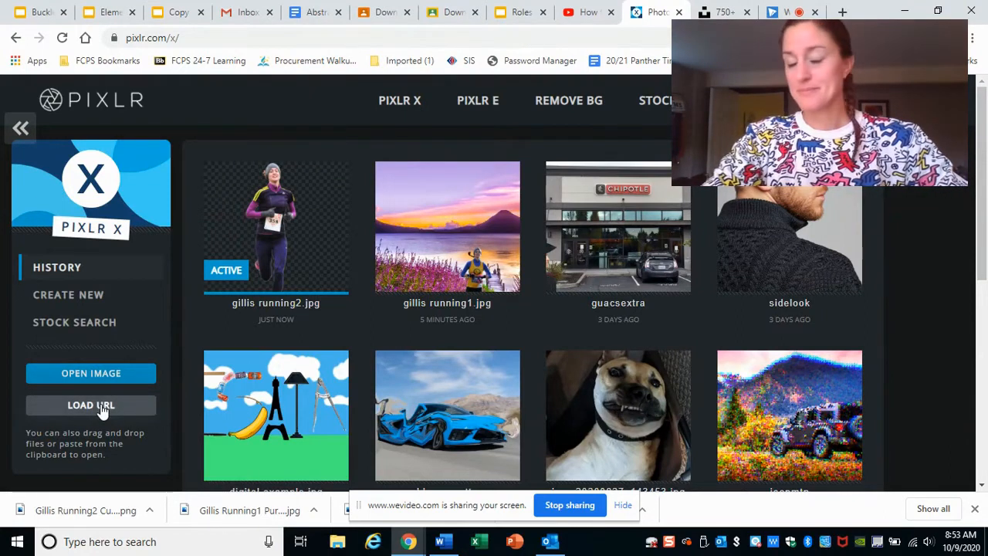
Open Gillis Running2.jpg from the Roles folder as a new document, keeping the Original size of 2136 x 3216 px.
click(92, 378)
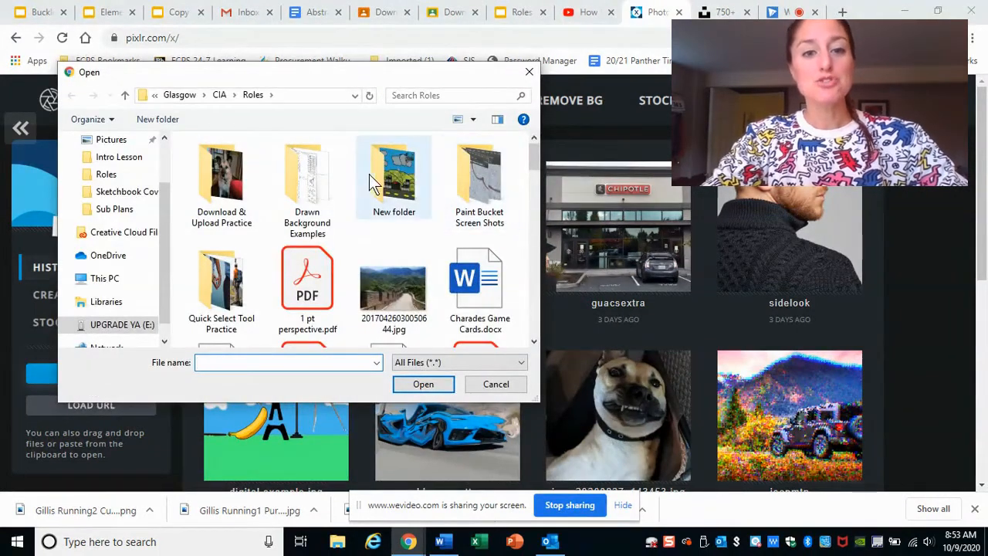
drag(536, 153, 536, 224)
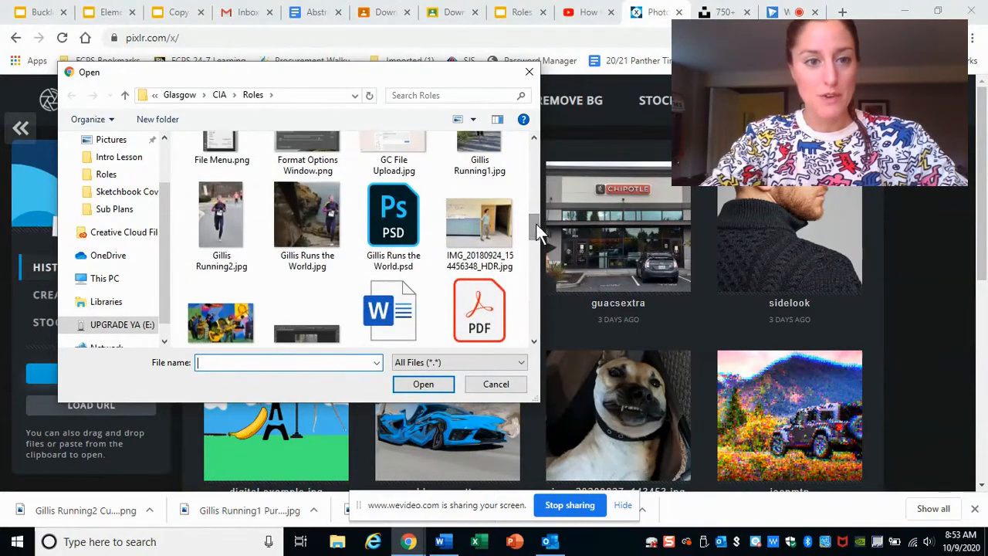
click(232, 224)
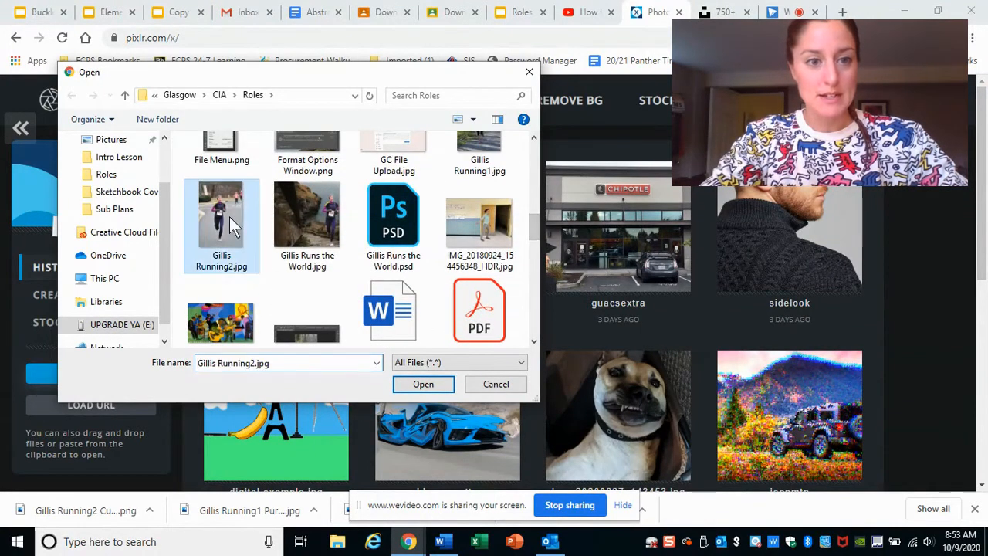
click(429, 385)
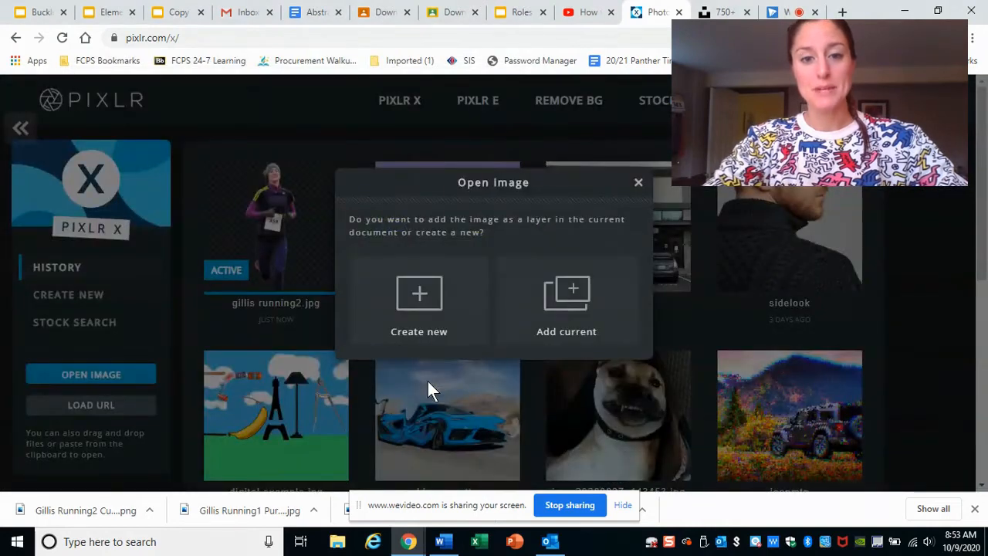
click(433, 331)
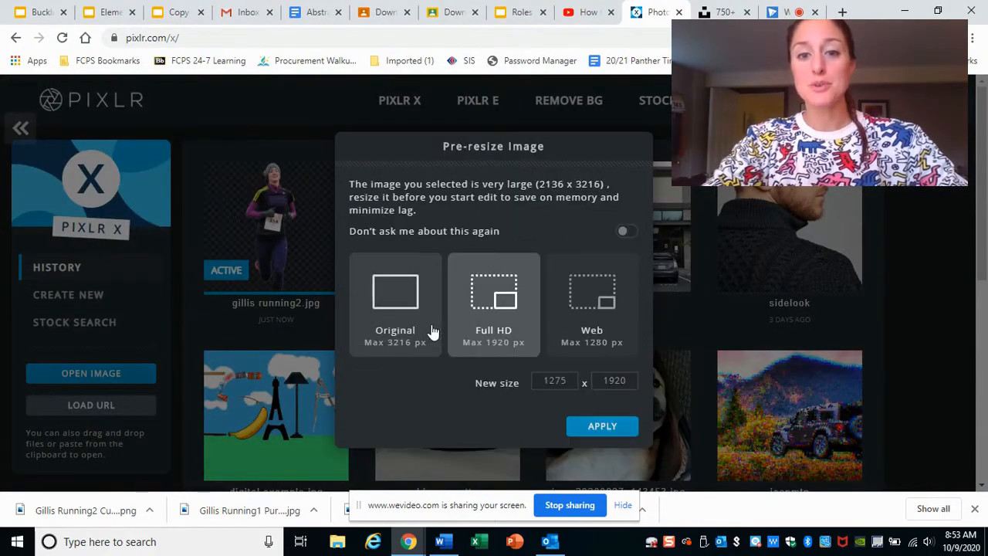
click(408, 309)
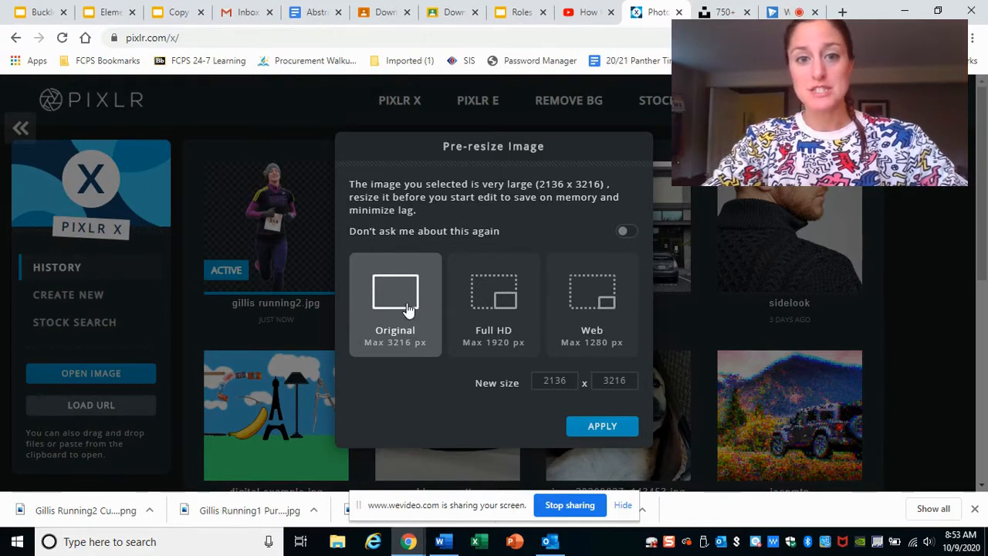
click(602, 428)
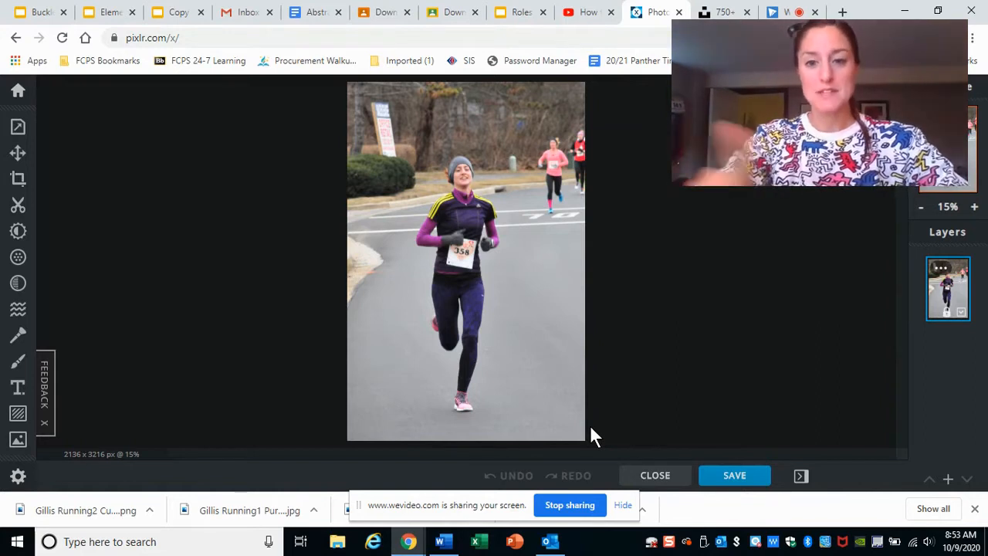
Cut the runners out of the photo's background with AI Cutout, continuing past the premium feature ad.
click(974, 207)
click(973, 207)
drag(904, 254, 901, 206)
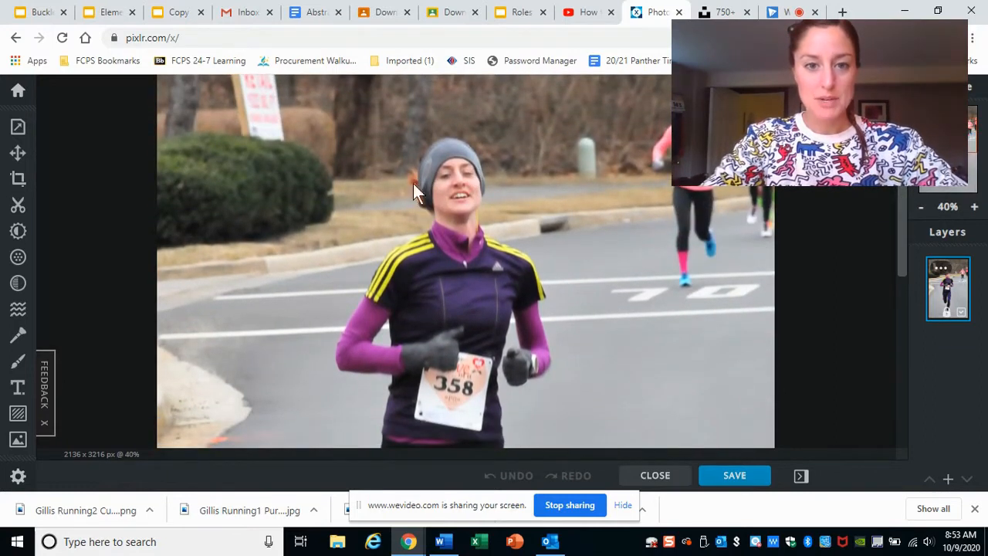
drag(903, 197, 912, 234)
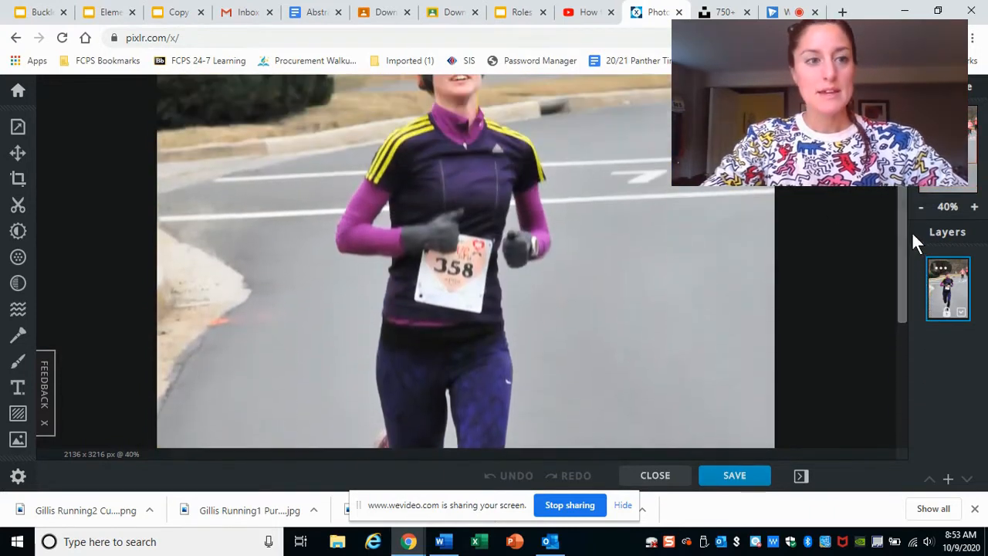
click(18, 209)
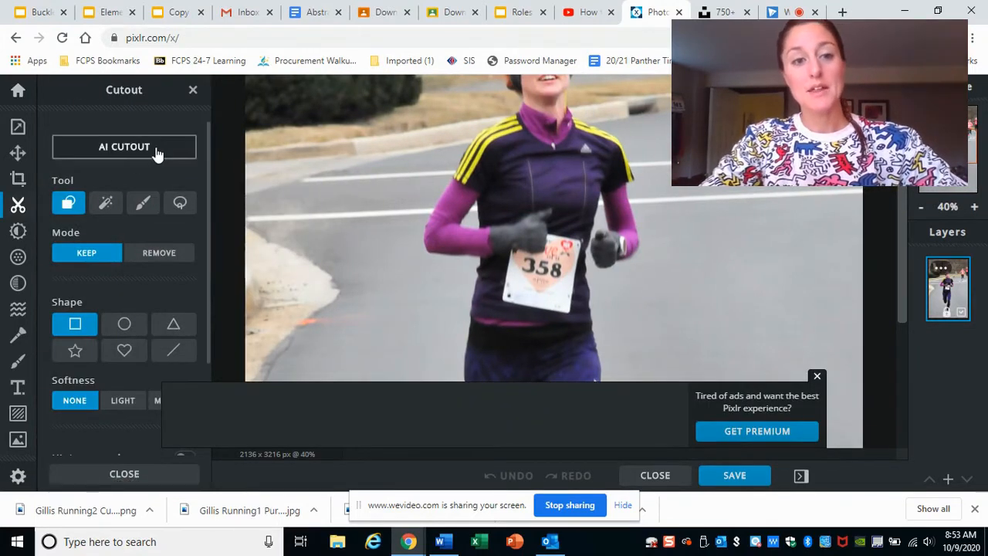
click(819, 379)
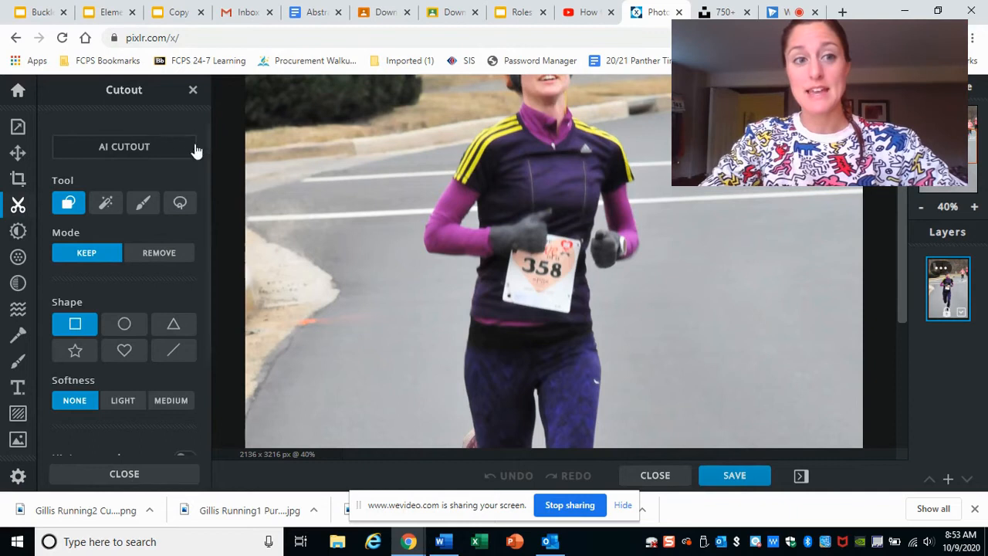
click(167, 151)
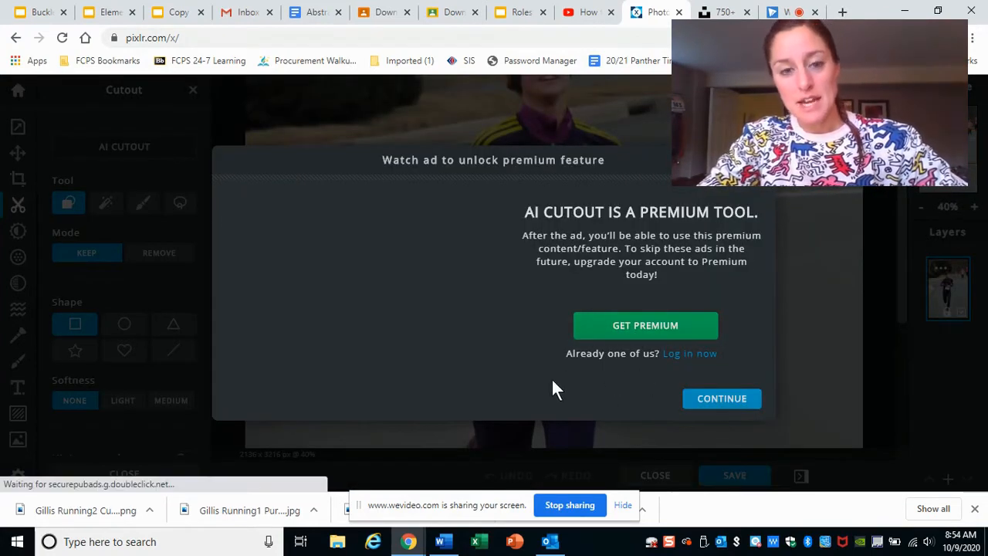
click(722, 400)
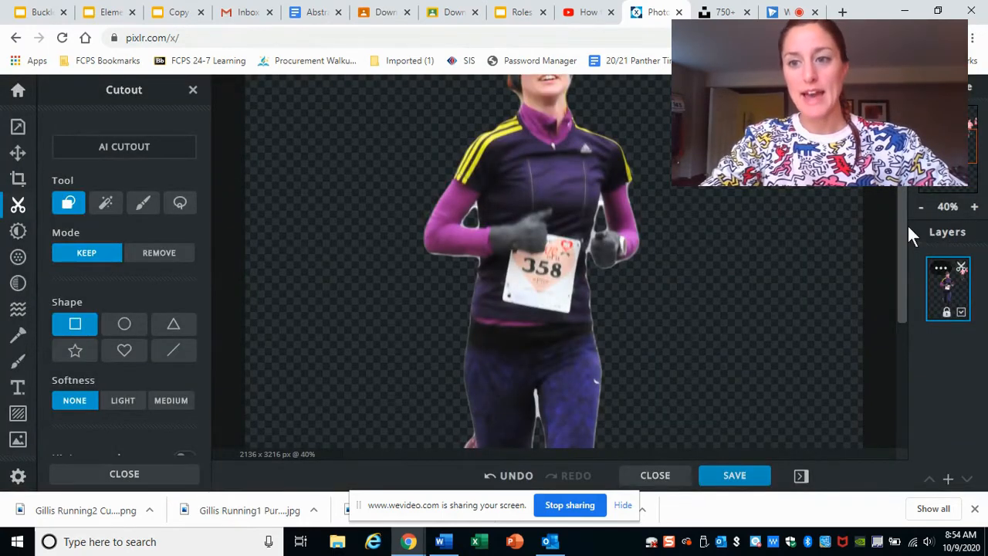
Remove the background runner in the pink shirt using the Lasso Cutout in Remove mode.
click(923, 210)
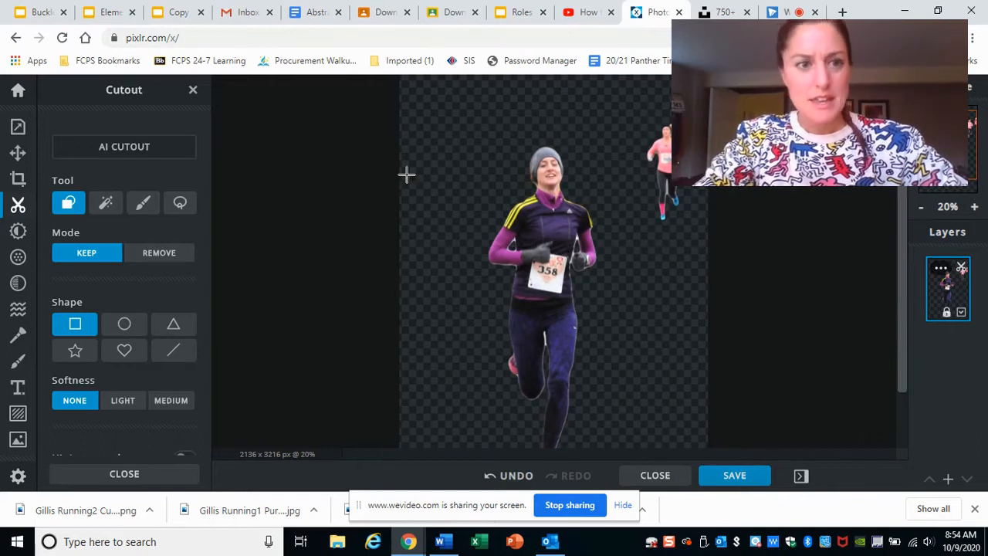
click(188, 207)
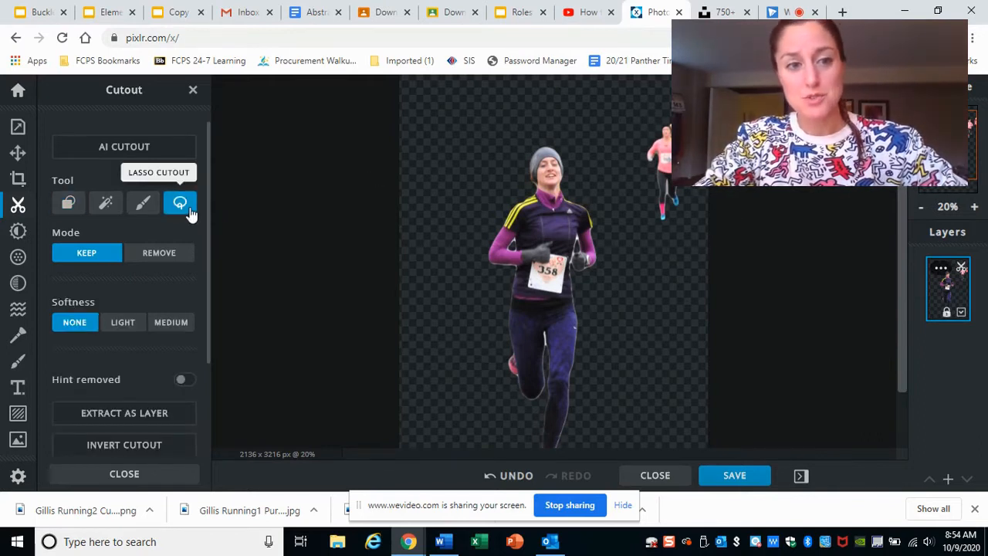
click(162, 254)
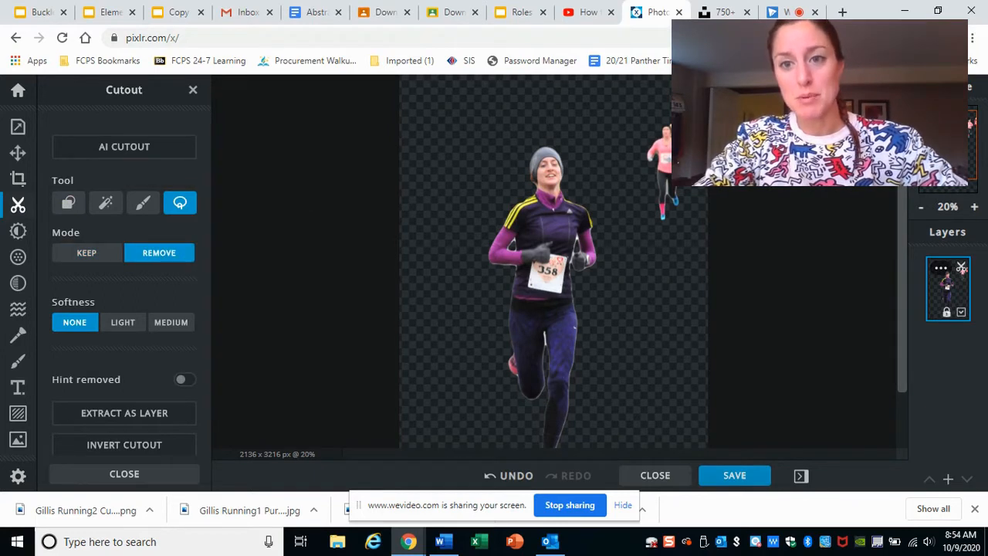
mouse_move(632, 167)
mouse_down()
mouse_move(679, 215)
mouse_move(689, 143)
mouse_move(672, 108)
mouse_up()
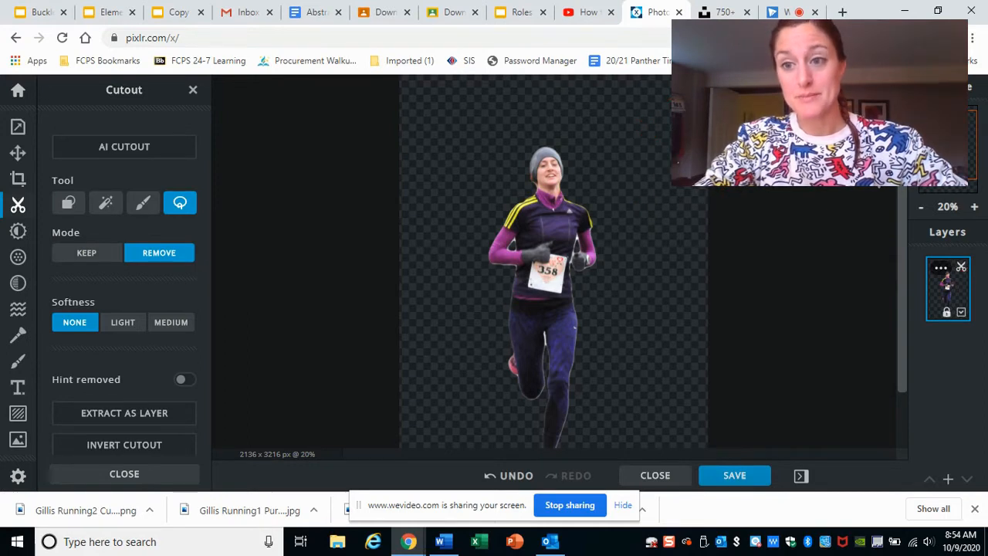
Restore the hair beside the main runner's hat using the Draw Cutout in Keep mode with a 29 px brush.
scroll(908, 218, down, 2)
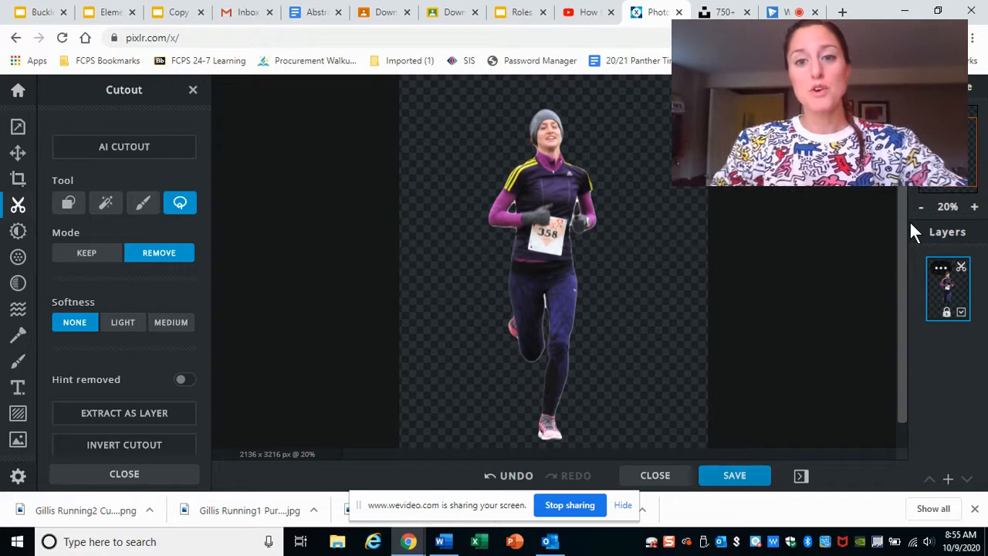
click(144, 214)
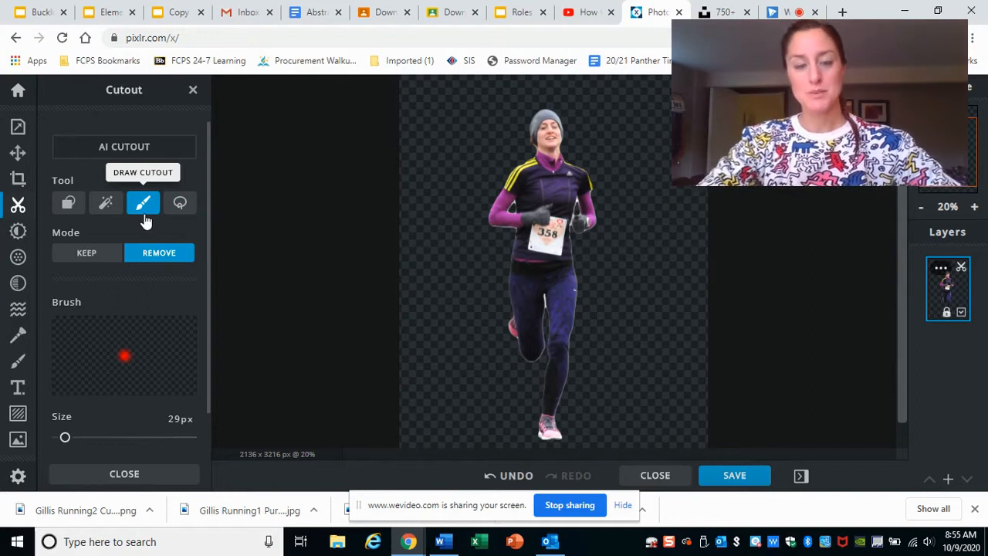
click(974, 207)
click(974, 207)
click(974, 207)
drag(903, 261, 900, 189)
click(976, 207)
click(975, 207)
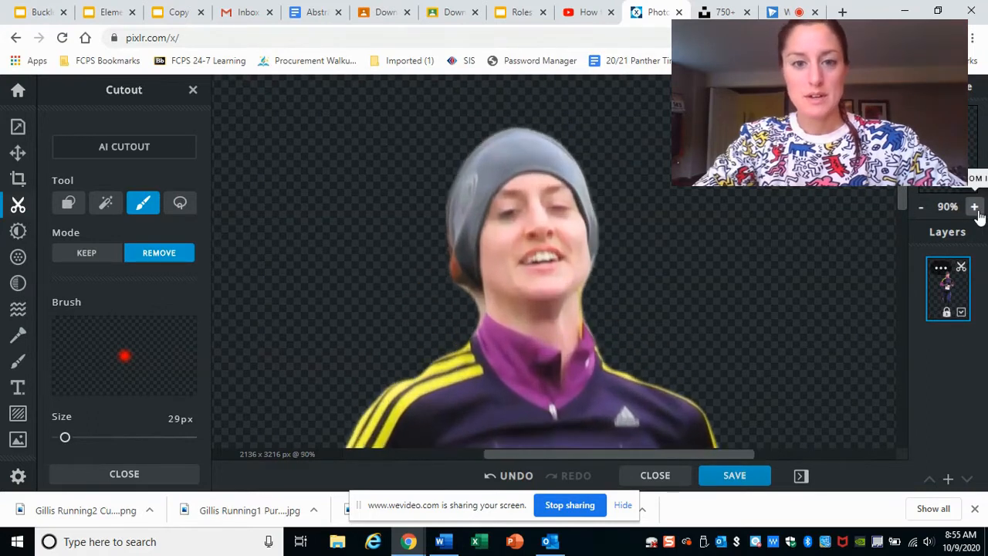
click(975, 207)
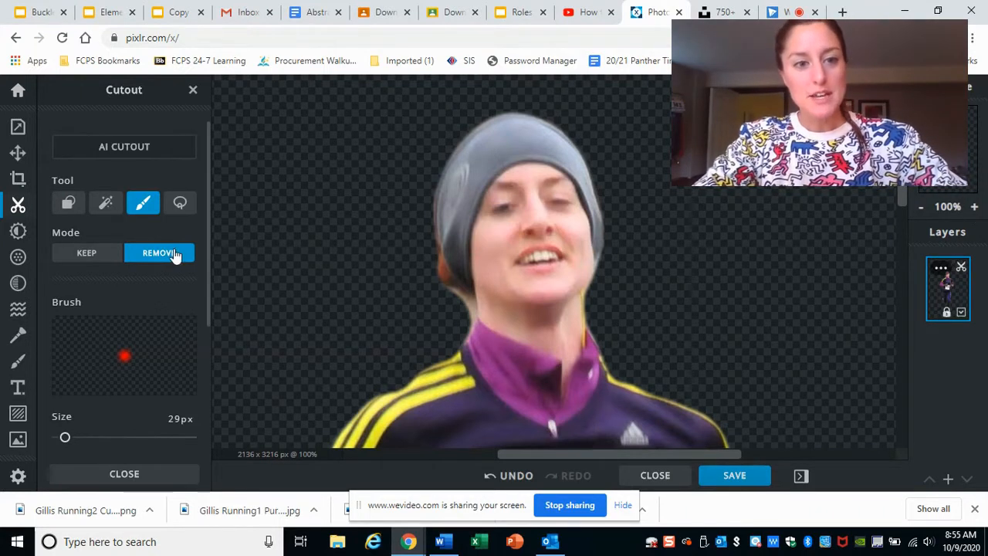
click(97, 255)
drag(438, 285, 433, 250)
mouse_move(430, 207)
mouse_down()
mouse_move(443, 297)
mouse_move(422, 207)
mouse_move(430, 291)
mouse_up()
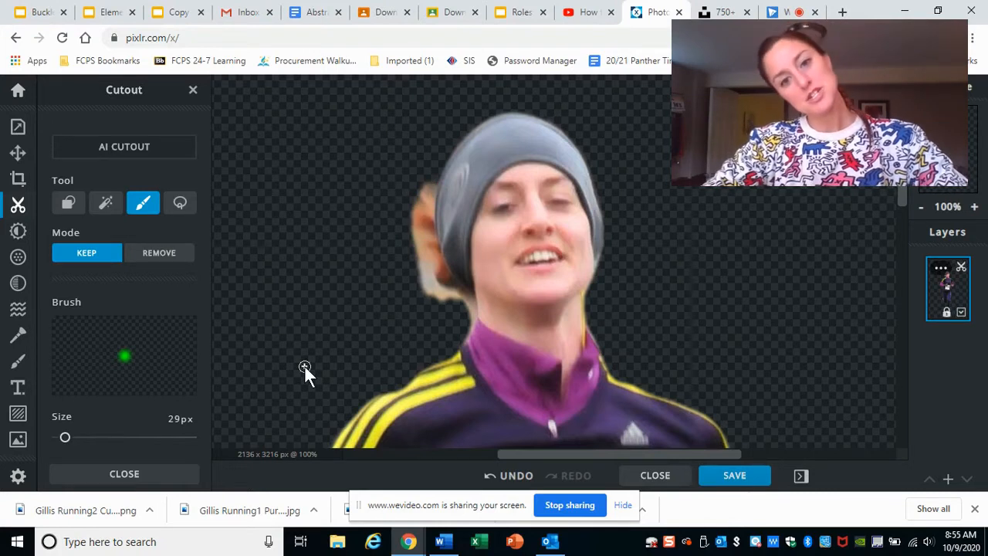
Erase the excess background around the restored hair and neck using the Draw Cutout in Remove mode with a 19 px brush.
click(172, 256)
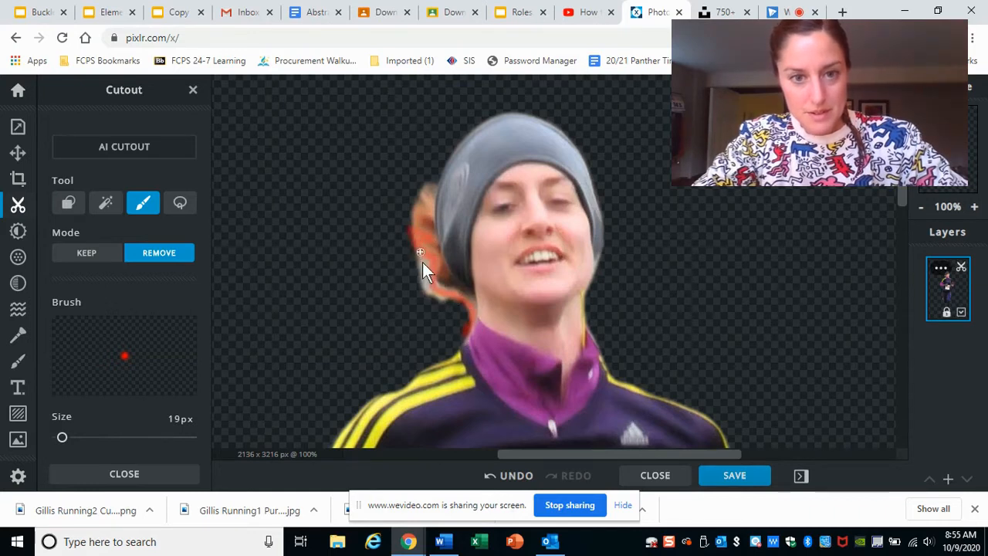
drag(418, 249, 424, 271)
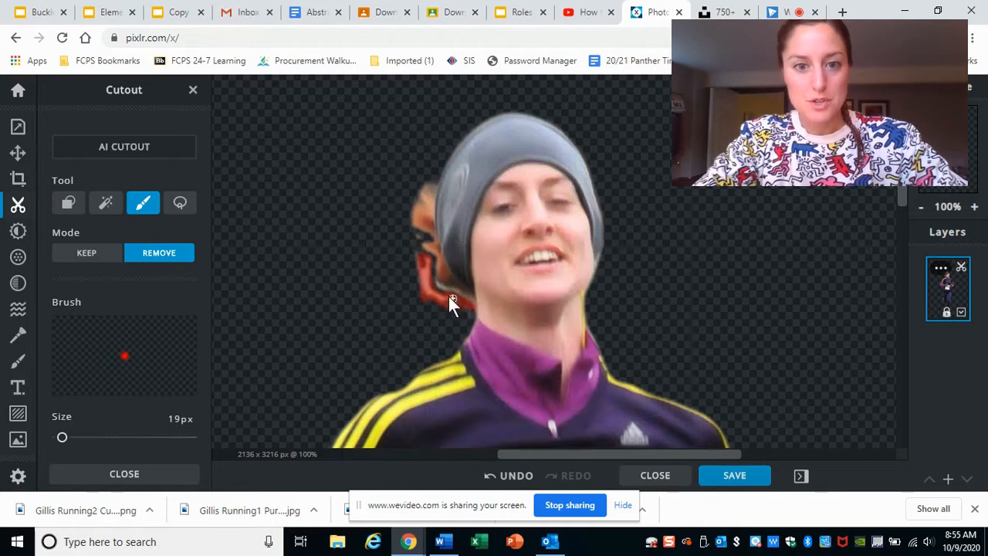
mouse_move(417, 240)
mouse_down()
mouse_move(414, 204)
mouse_move(434, 185)
mouse_move(412, 204)
mouse_up()
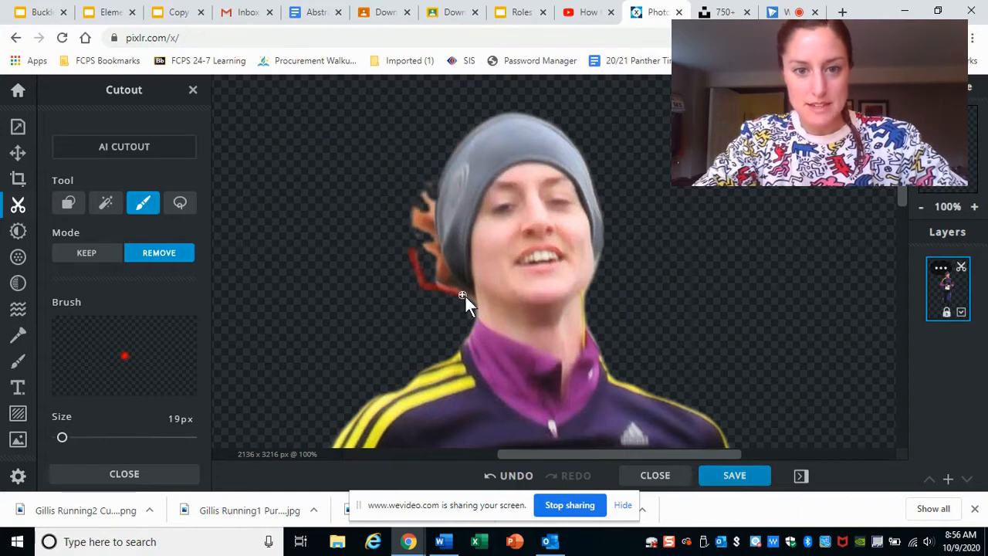
drag(471, 304, 471, 306)
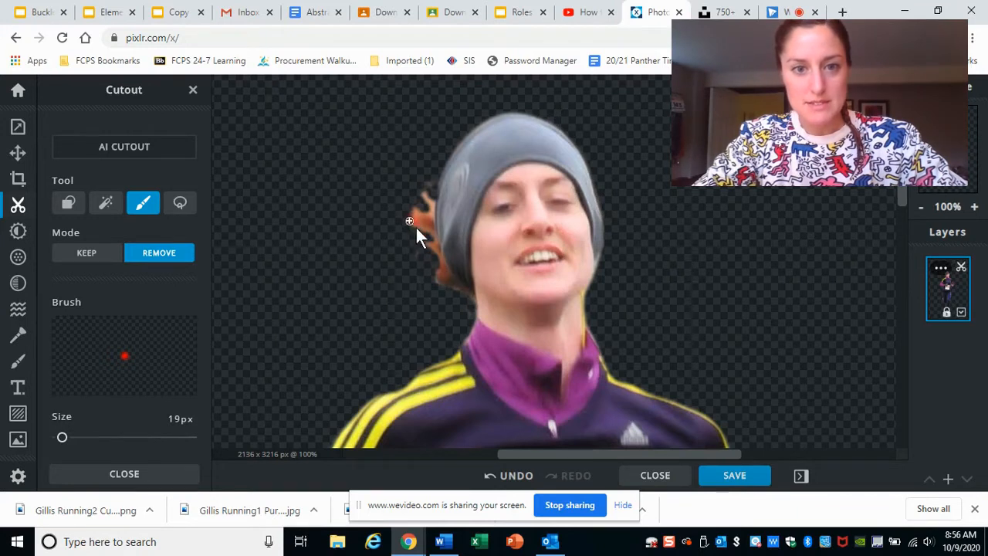
mouse_move(415, 210)
mouse_down()
mouse_move(432, 214)
mouse_move(423, 196)
mouse_up()
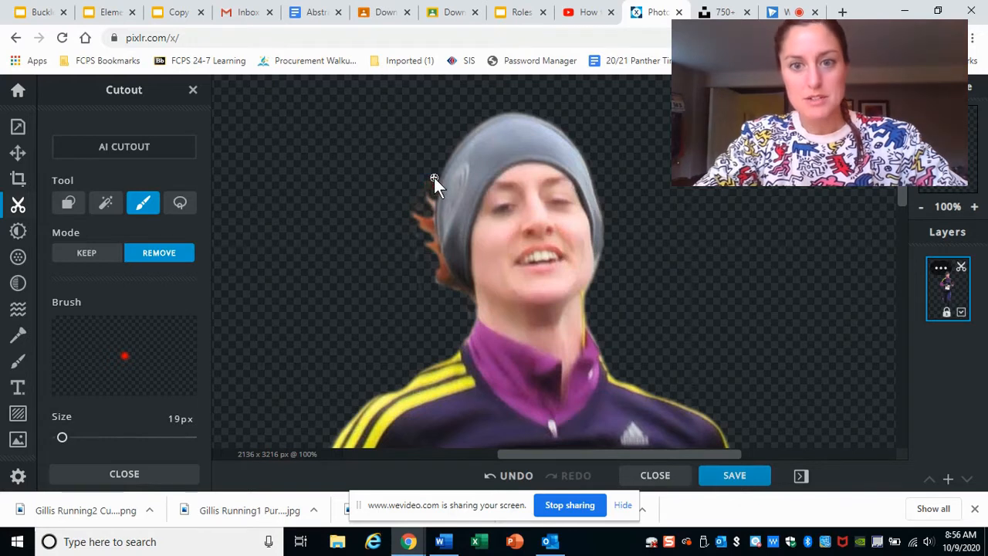
Erase the leftover background fringe around the runner's arm beside the watch with the 19 px Remove brush.
drag(901, 197, 906, 234)
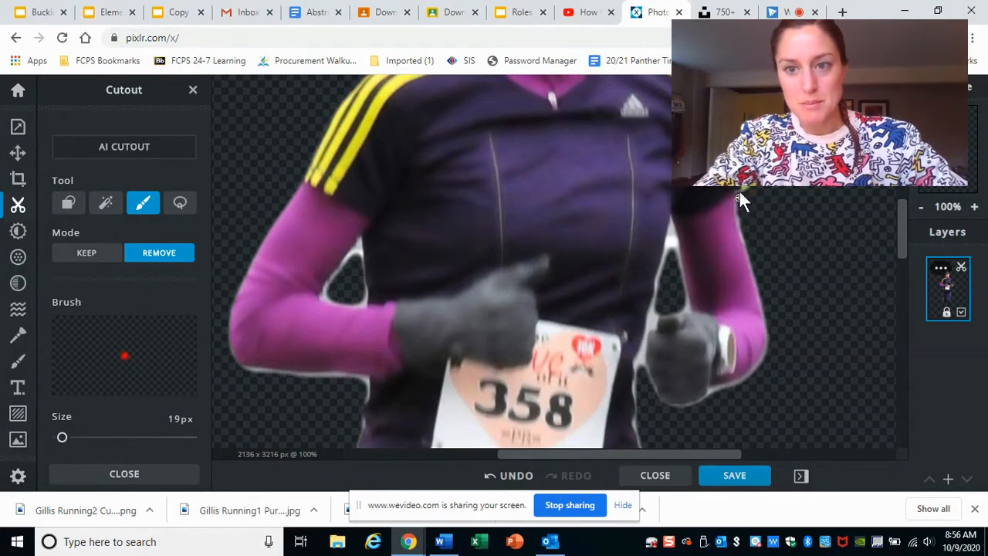
drag(745, 238, 744, 238)
mouse_move(672, 228)
mouse_down()
mouse_move(666, 249)
mouse_move(673, 223)
mouse_move(678, 256)
mouse_move(671, 234)
mouse_move(665, 260)
mouse_move(675, 245)
mouse_up()
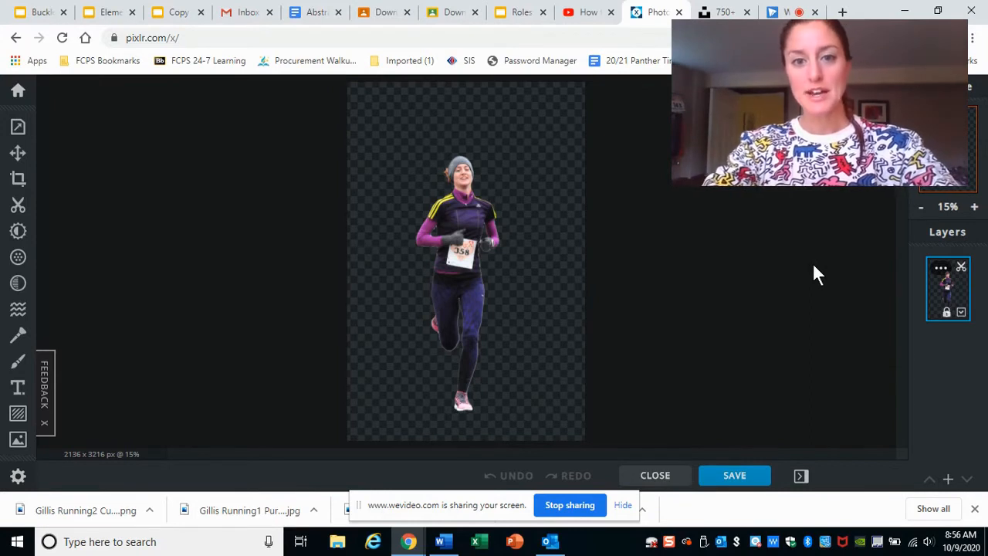
click(975, 209)
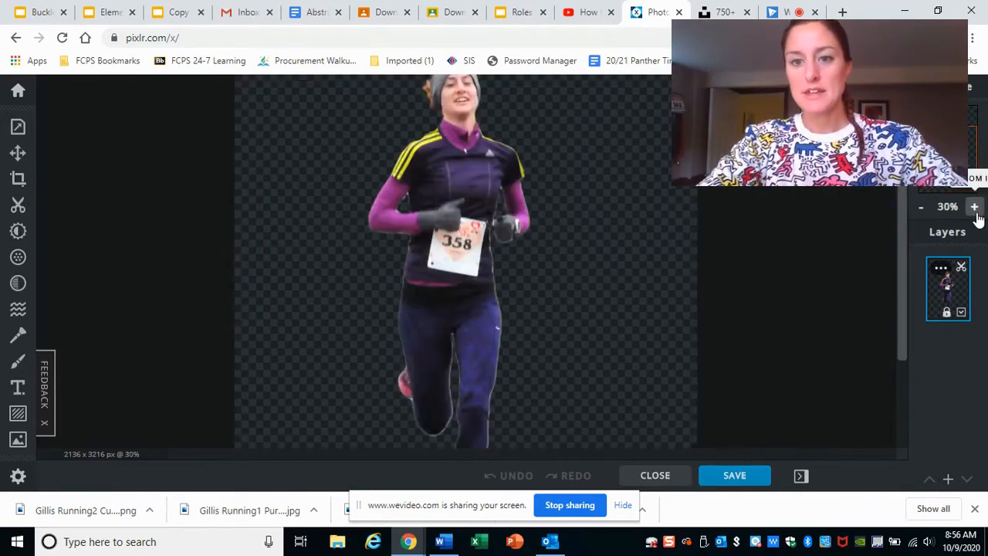
click(976, 210)
drag(900, 280, 887, 235)
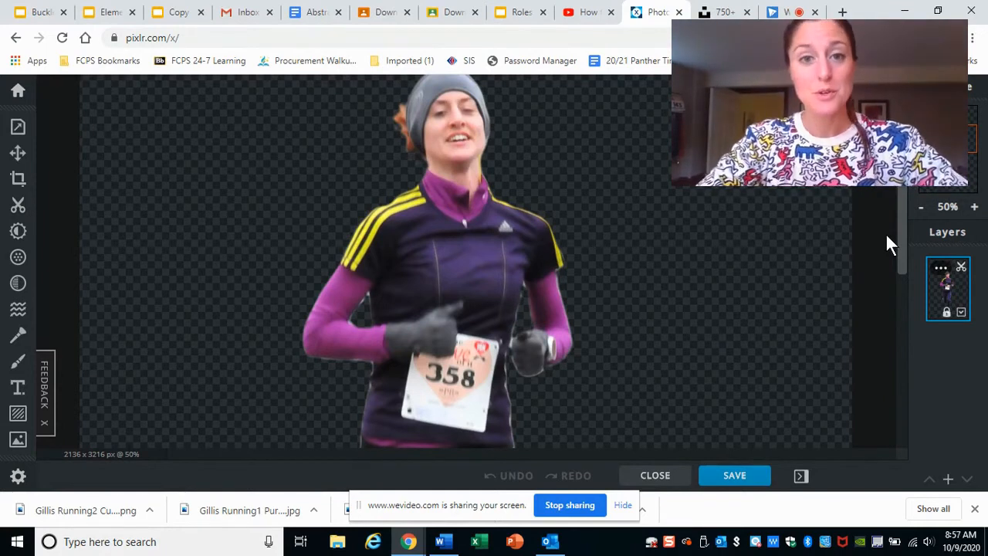
Switch to Unsplash and download the sand dune photo with footprints from the landscapes results.
click(718, 12)
drag(983, 170, 983, 232)
drag(982, 173, 982, 259)
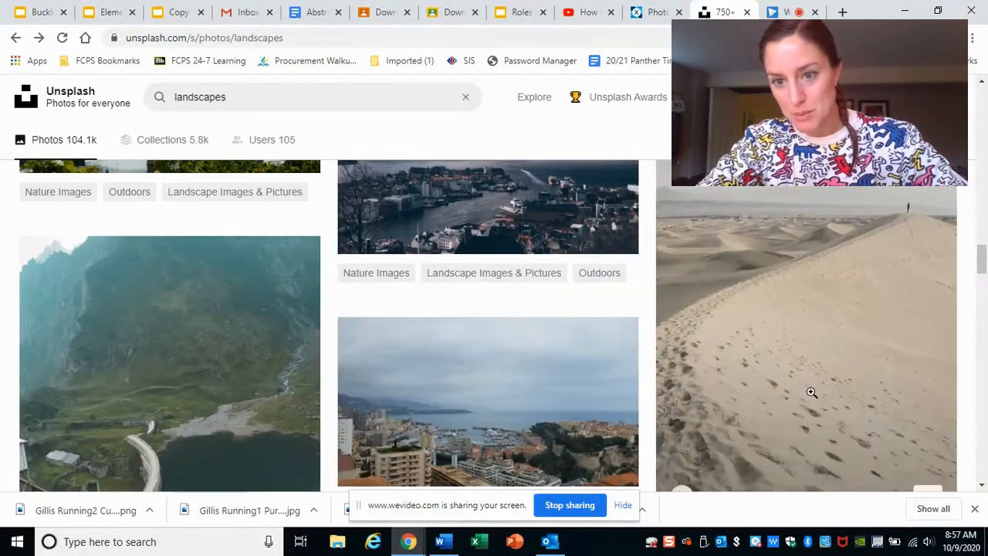
click(774, 359)
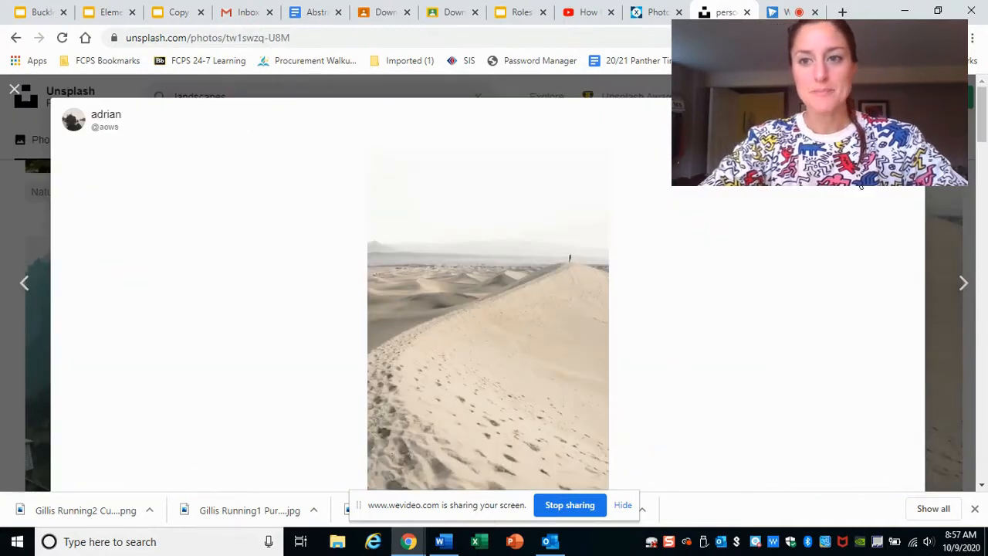
click(851, 119)
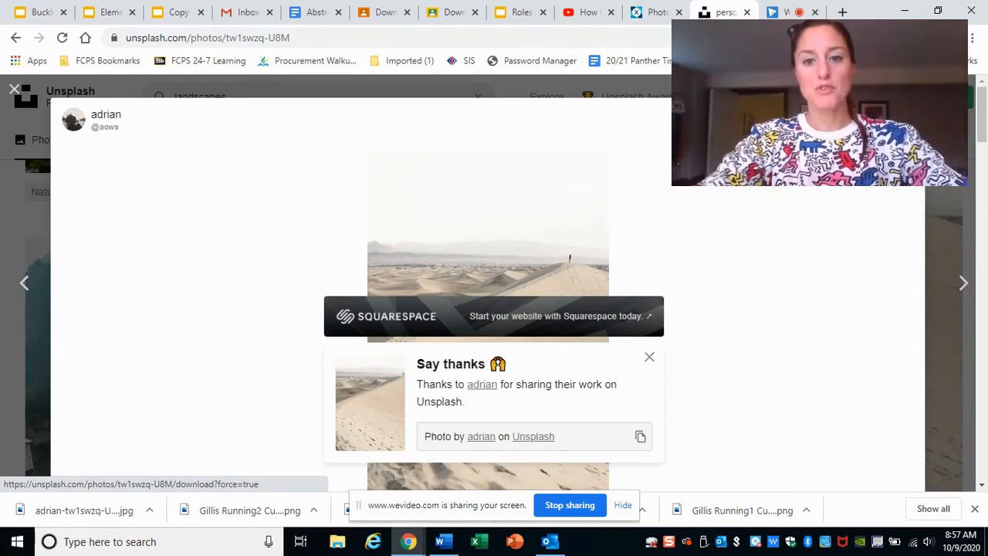
click(649, 357)
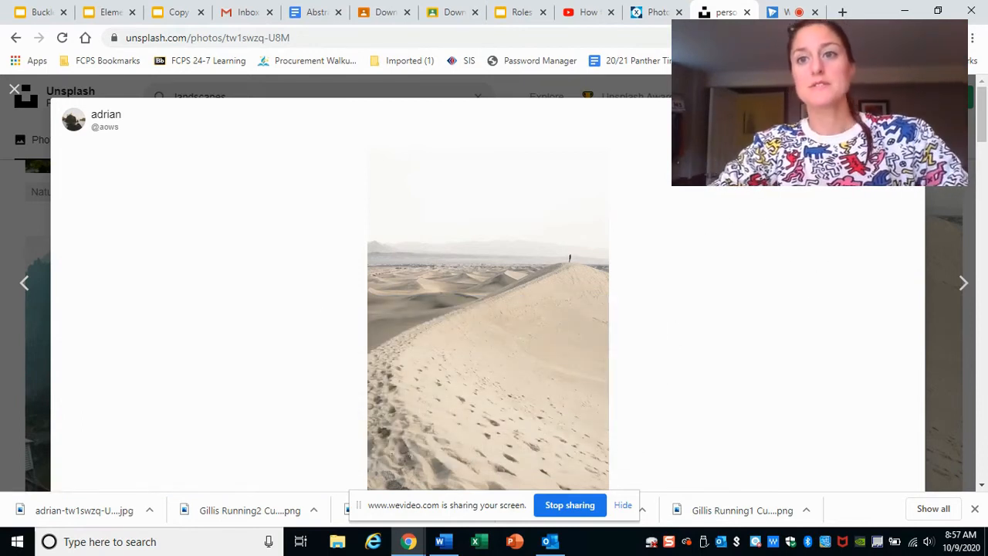
Switch to Pixlr X and add the downloaded sand dune photo to the current document as a new layer.
click(662, 18)
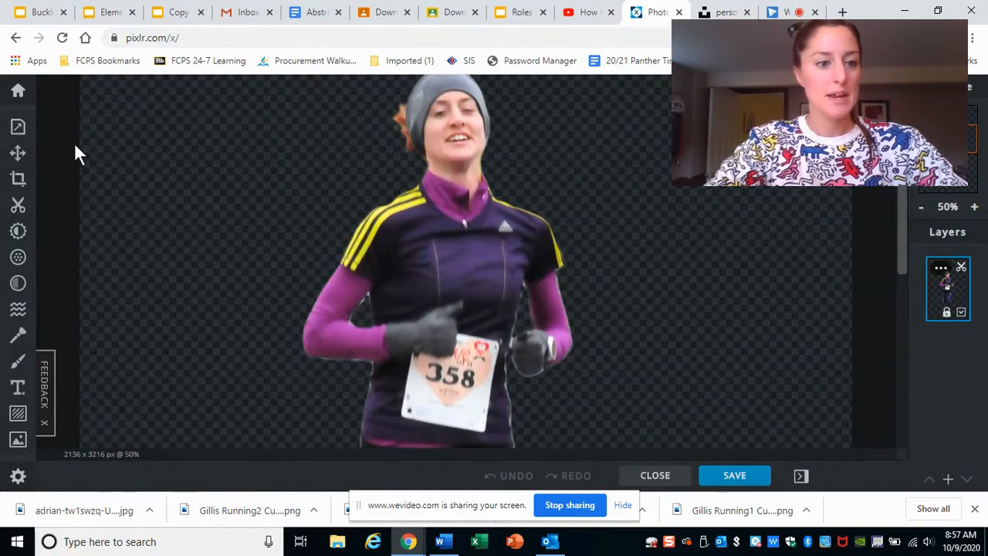
click(19, 439)
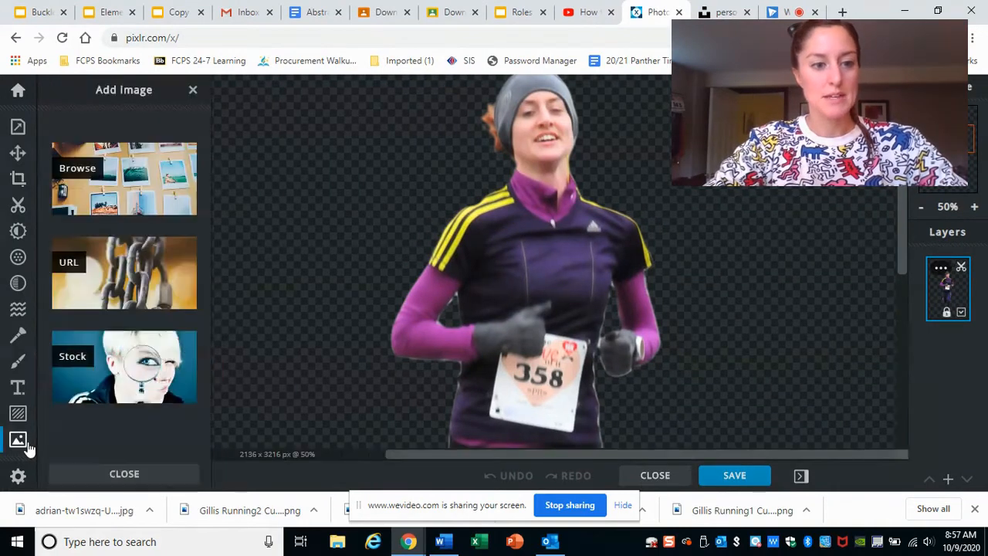
click(118, 187)
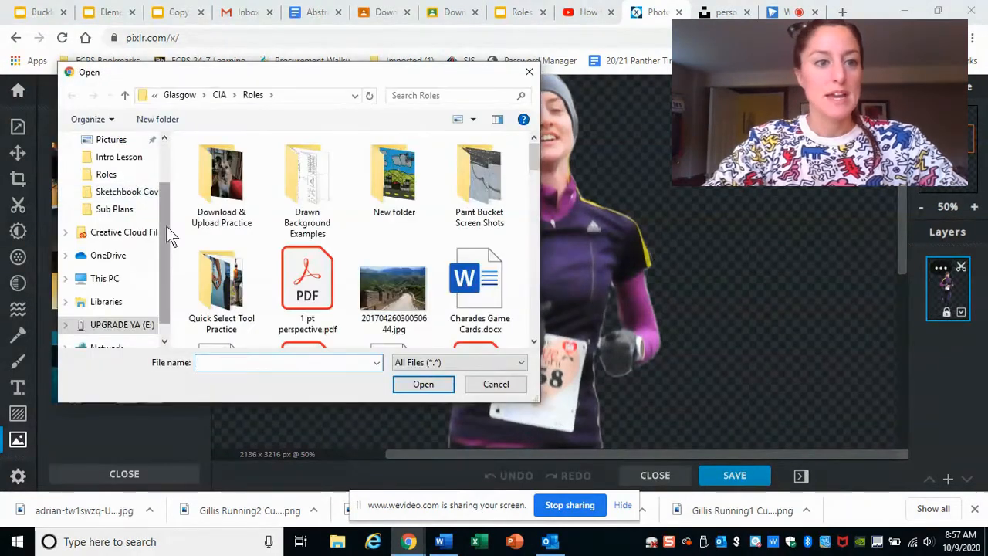
drag(166, 243, 167, 170)
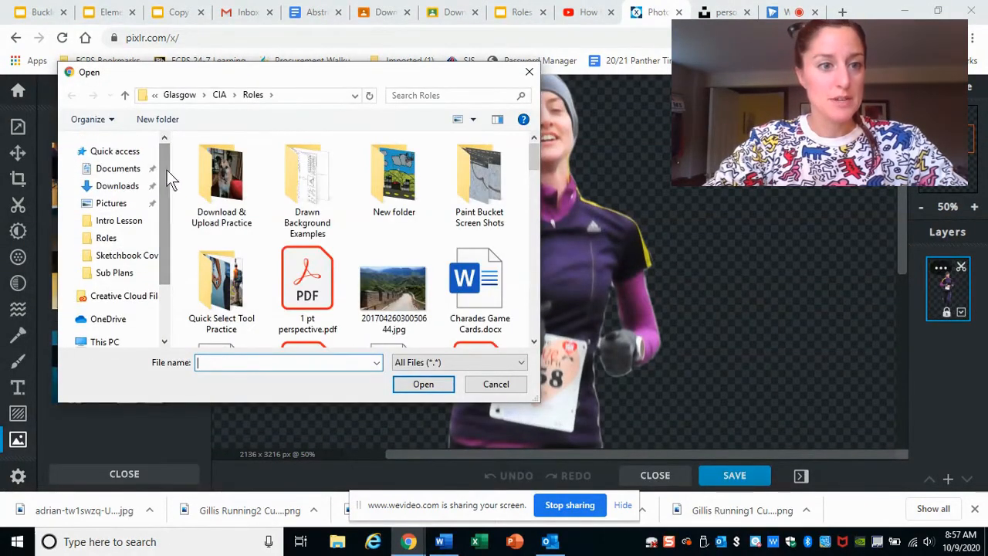
click(117, 187)
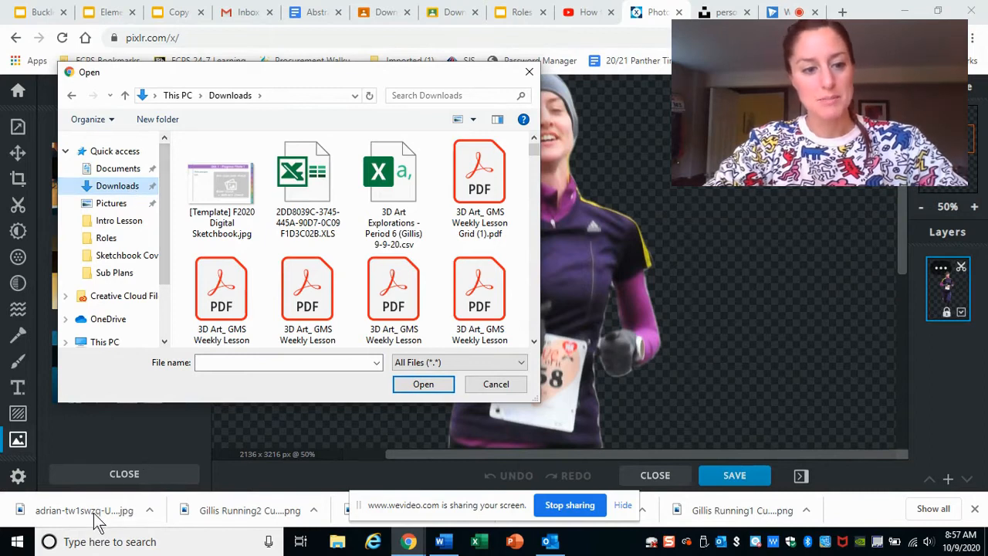
click(423, 95)
text(adrian)
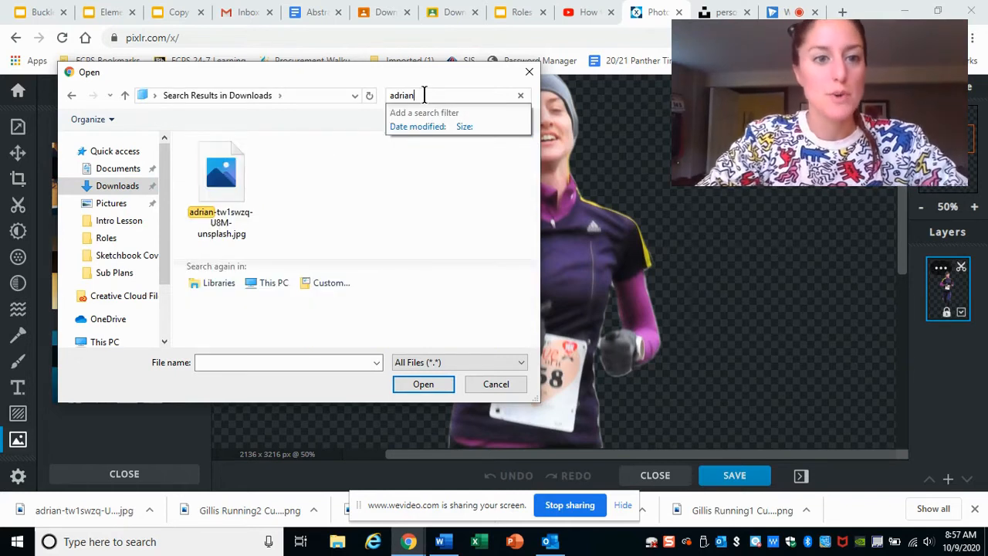
click(249, 188)
click(431, 384)
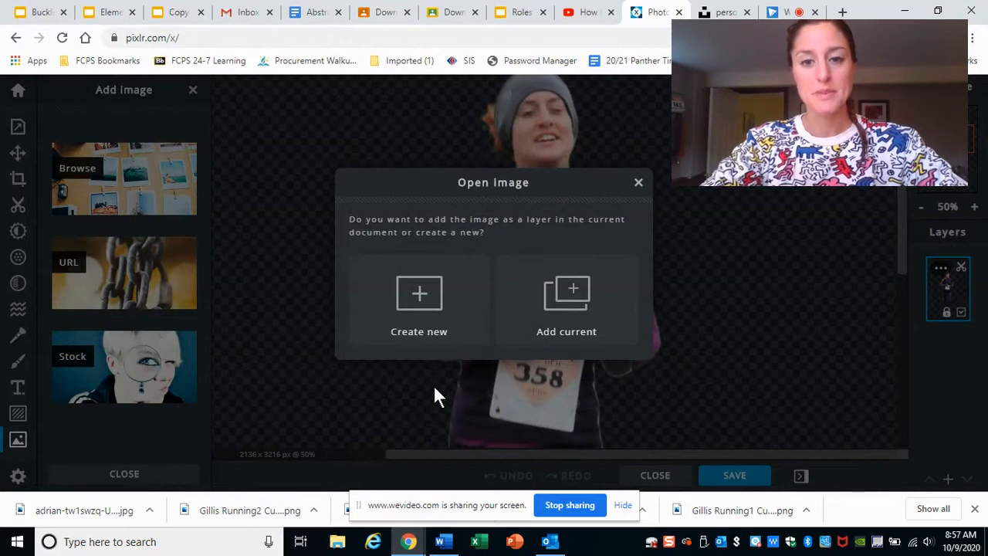
click(564, 330)
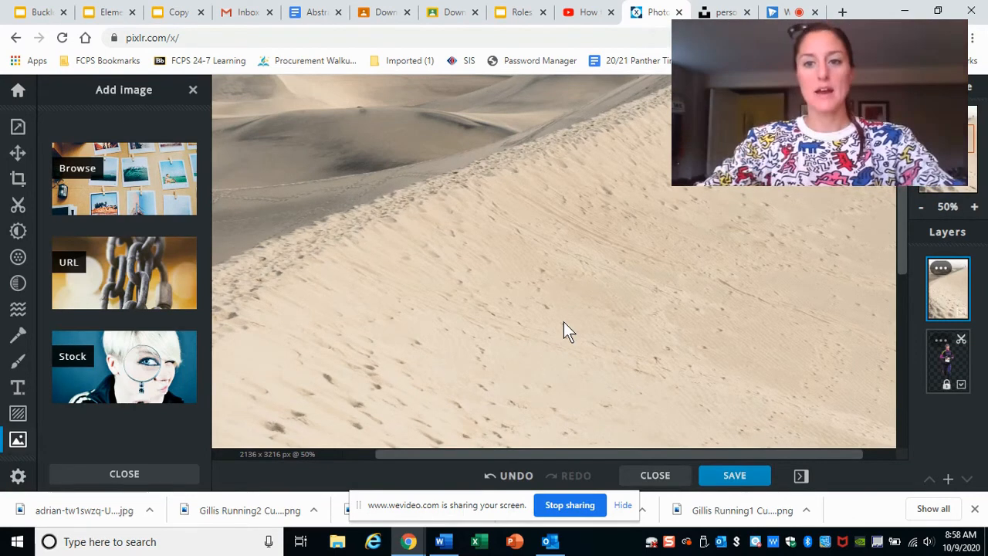
click(193, 90)
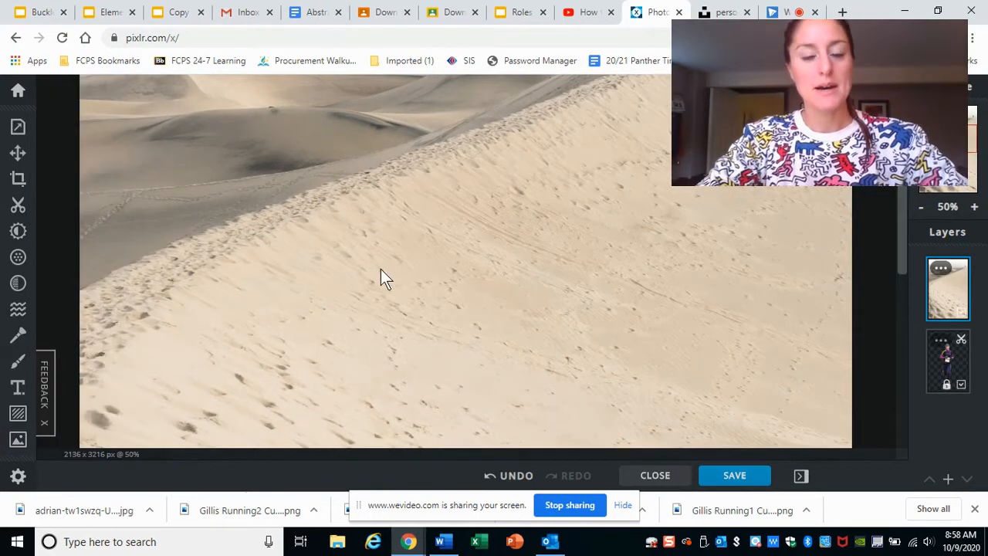
Move the runner cutout layer above the sand dune layer.
click(921, 207)
click(921, 207)
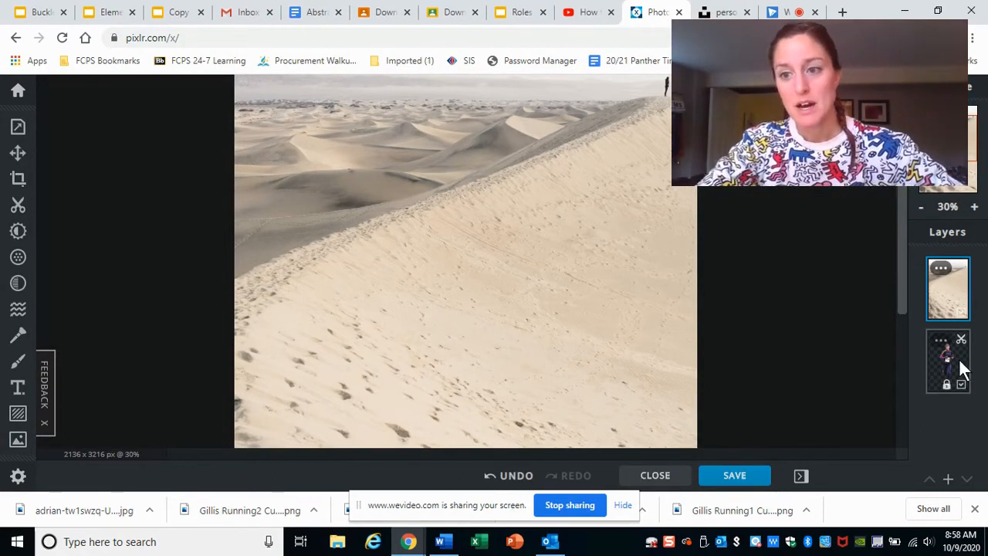
drag(907, 305, 901, 265)
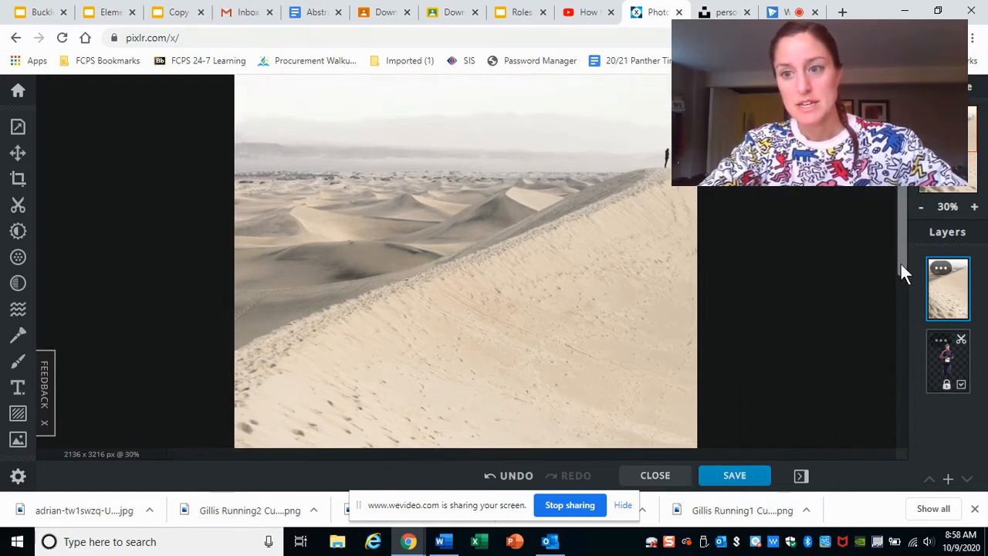
click(950, 366)
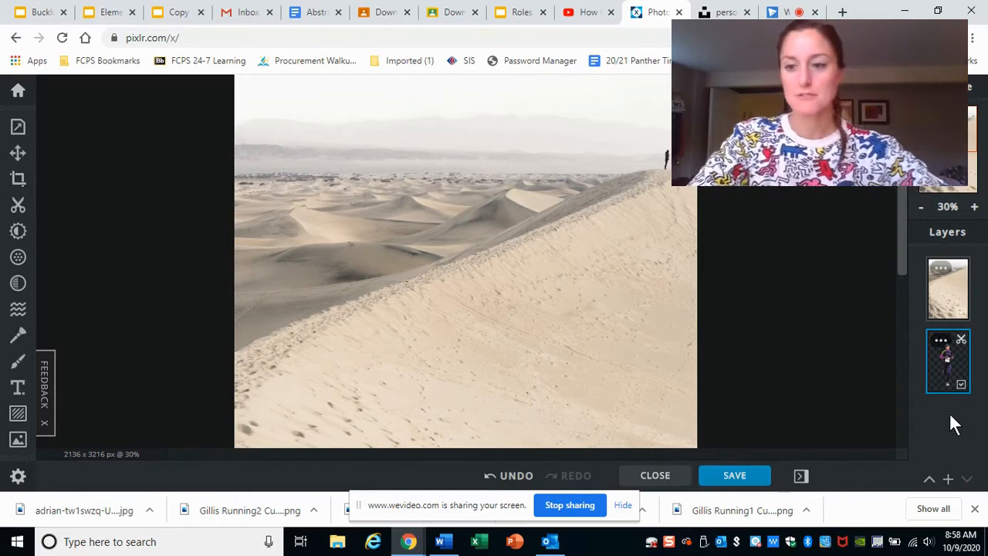
click(931, 480)
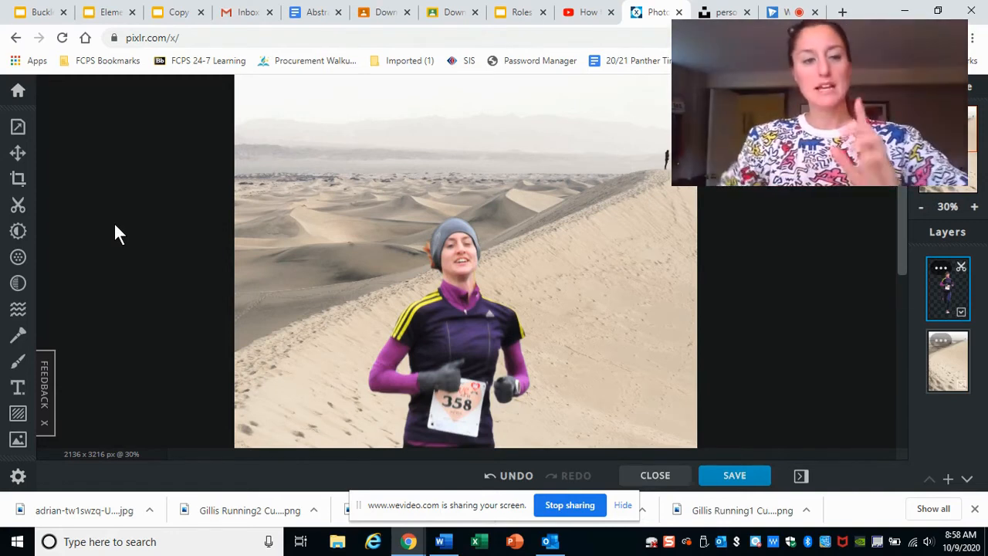
Using Arrange, shrink the runner to about 893 × 1345 px and place her on the dune ridge at about top 66, left -201.
click(23, 151)
drag(565, 314, 564, 190)
click(817, 376)
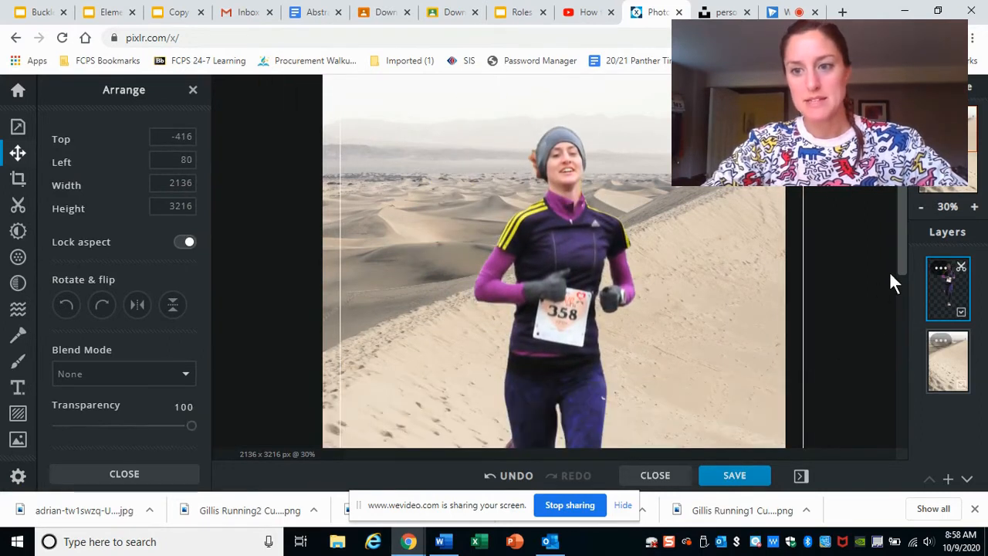
drag(901, 233, 892, 194)
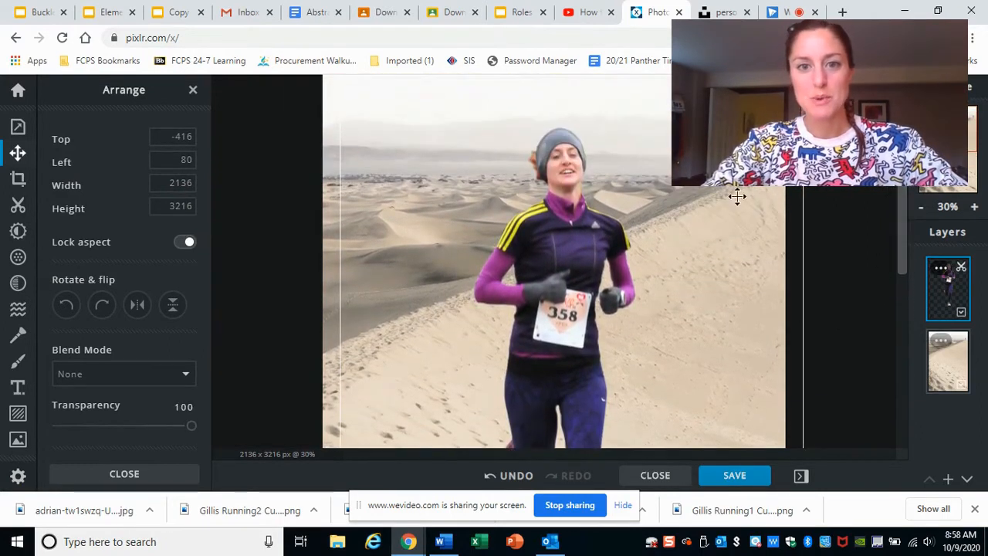
drag(564, 187, 595, 313)
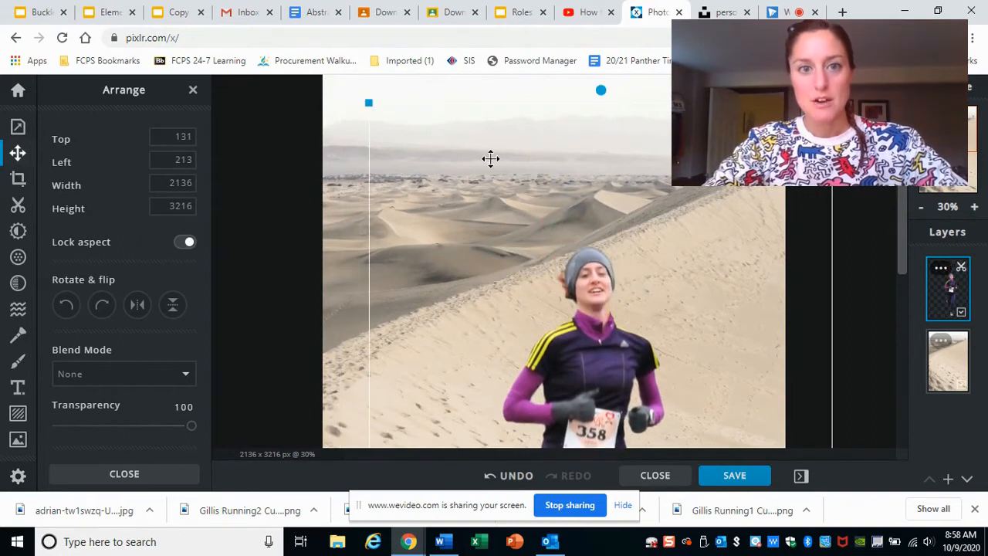
drag(369, 103, 530, 347)
drag(589, 369, 437, 147)
drag(381, 117, 488, 260)
drag(572, 380, 394, 175)
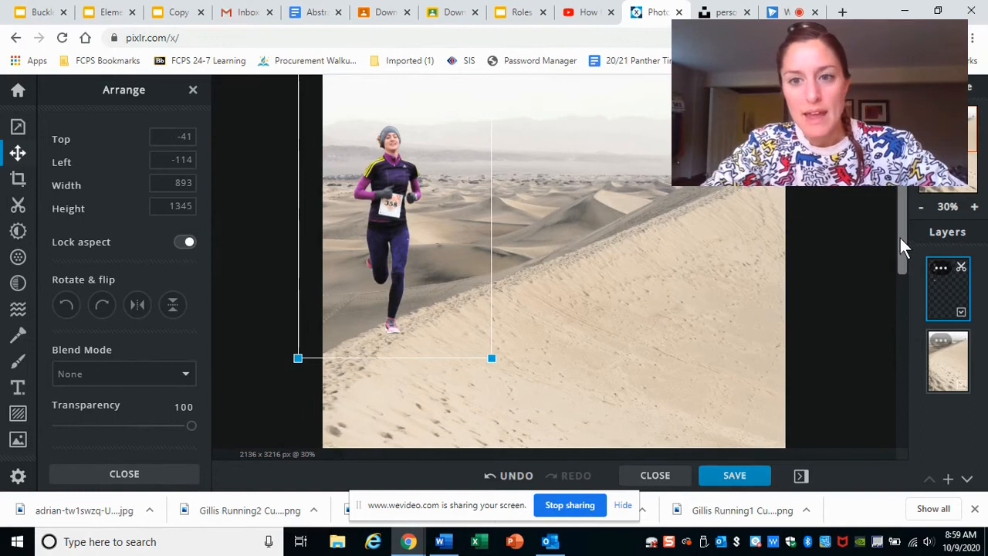
drag(398, 216, 374, 237)
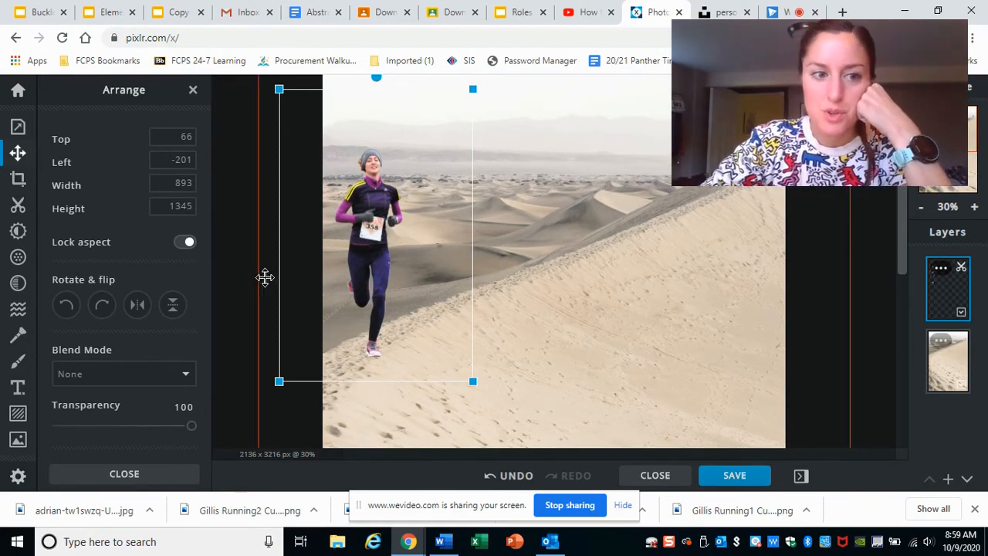
Flip the runner horizontally and fit her on the ridge at about 696 × 1048 px, near top 313, left -151.
click(138, 305)
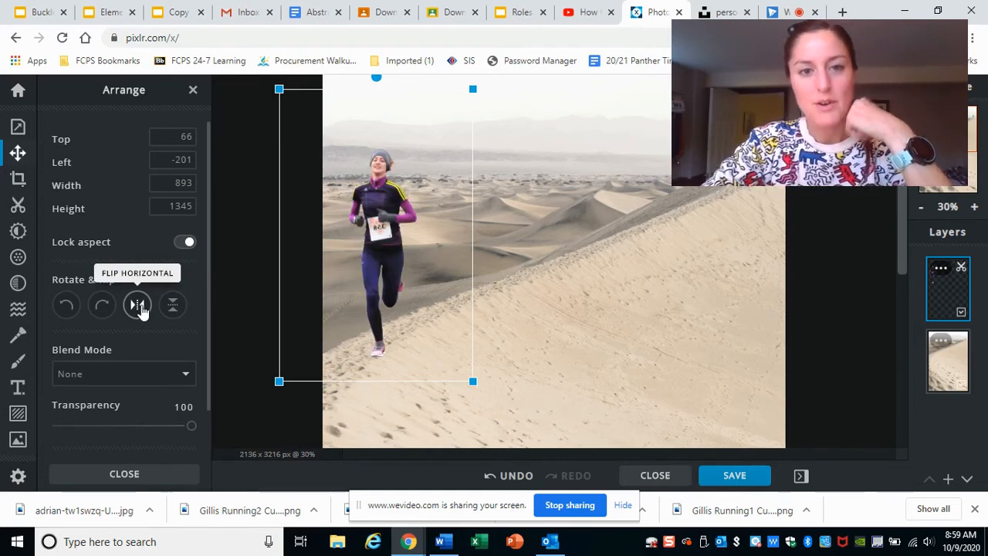
drag(376, 232, 381, 217)
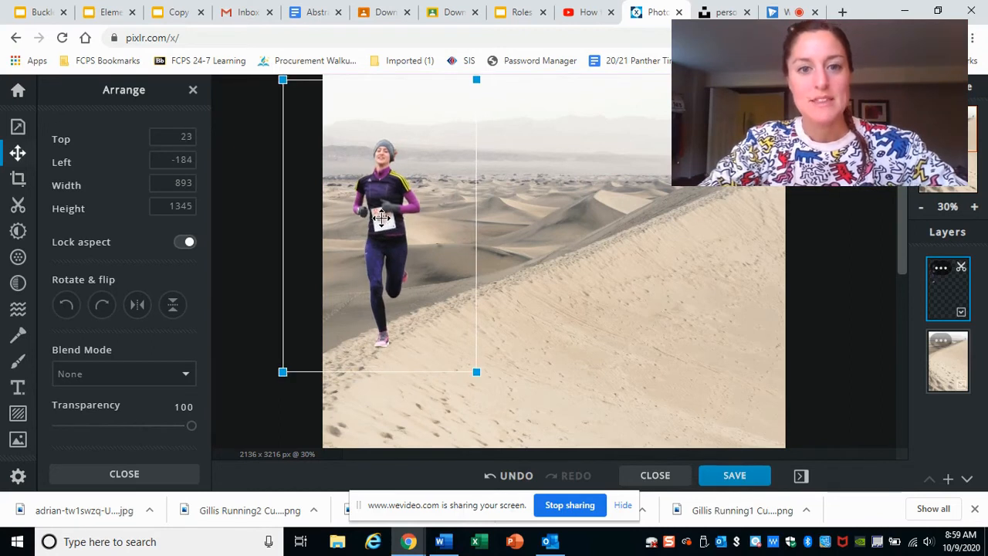
drag(478, 81, 435, 156)
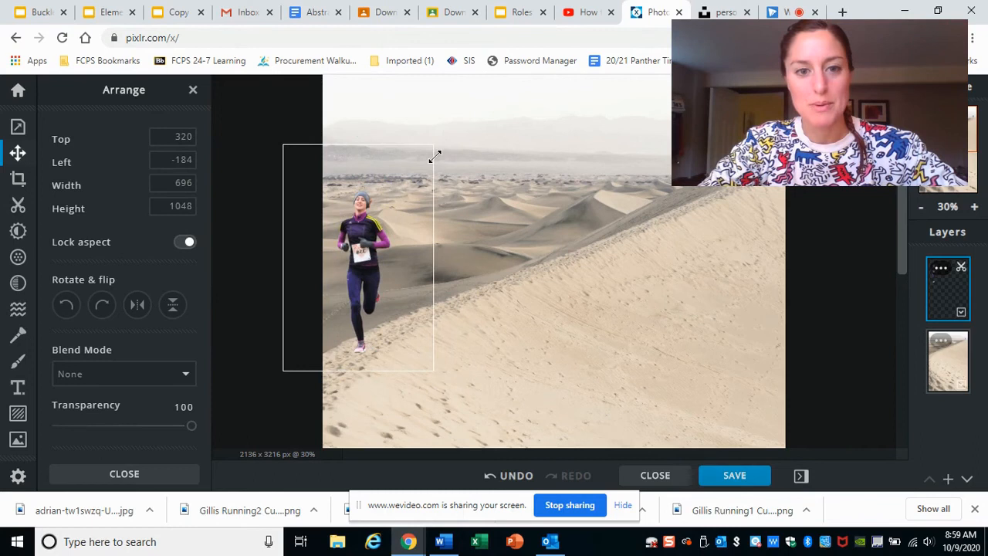
drag(369, 246, 376, 244)
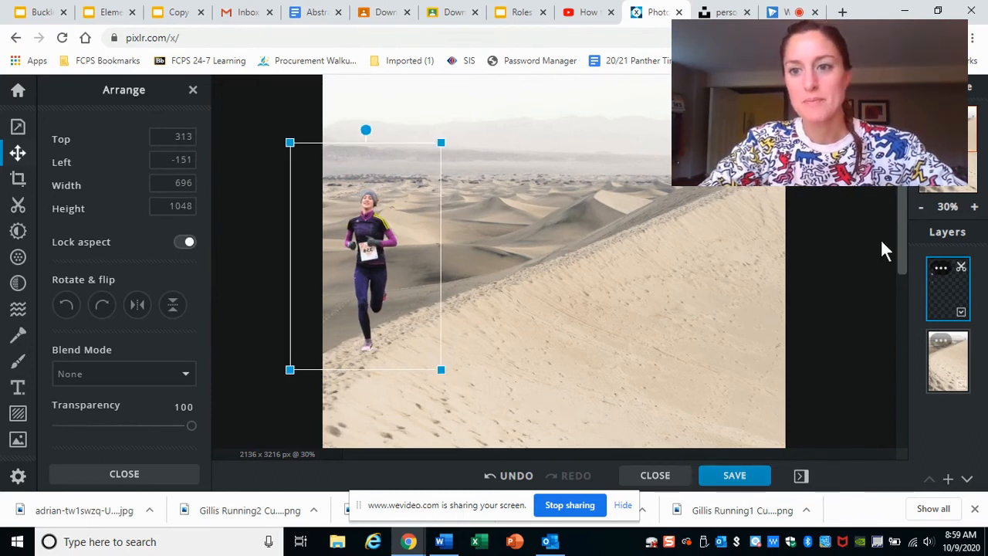
Save the composite as a JPG, naming the file with the surname followed by "CutOutTool", and download it.
click(921, 208)
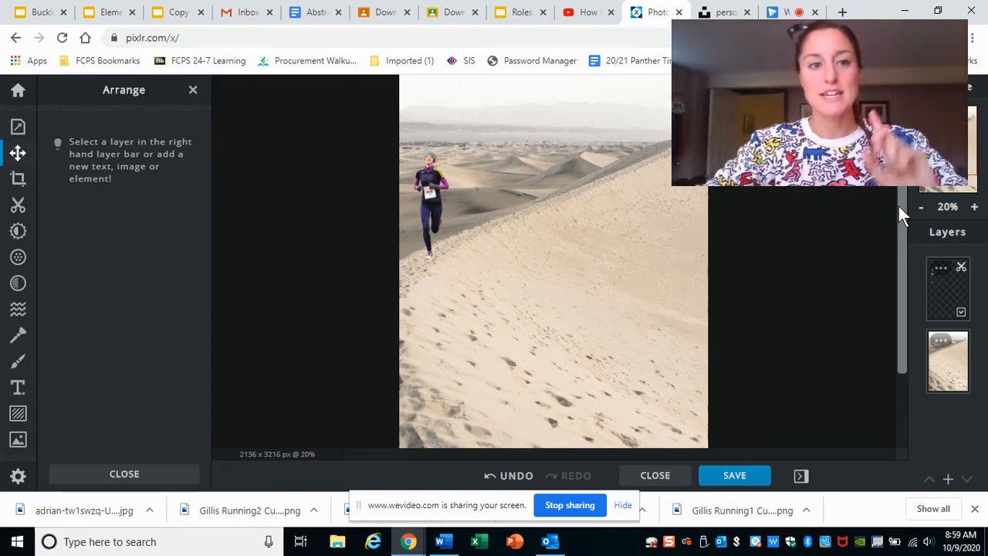
click(729, 474)
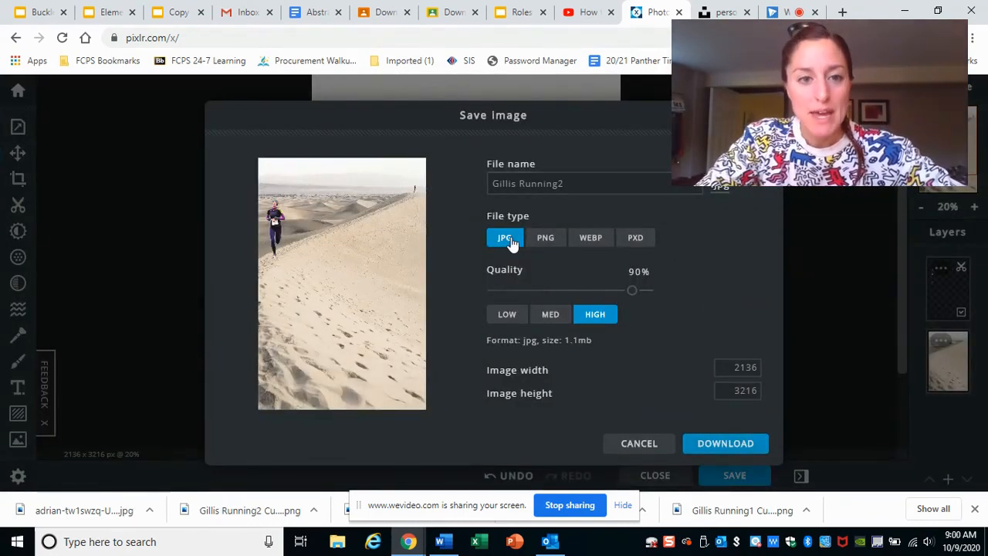
click(582, 182)
drag(583, 183, 460, 190)
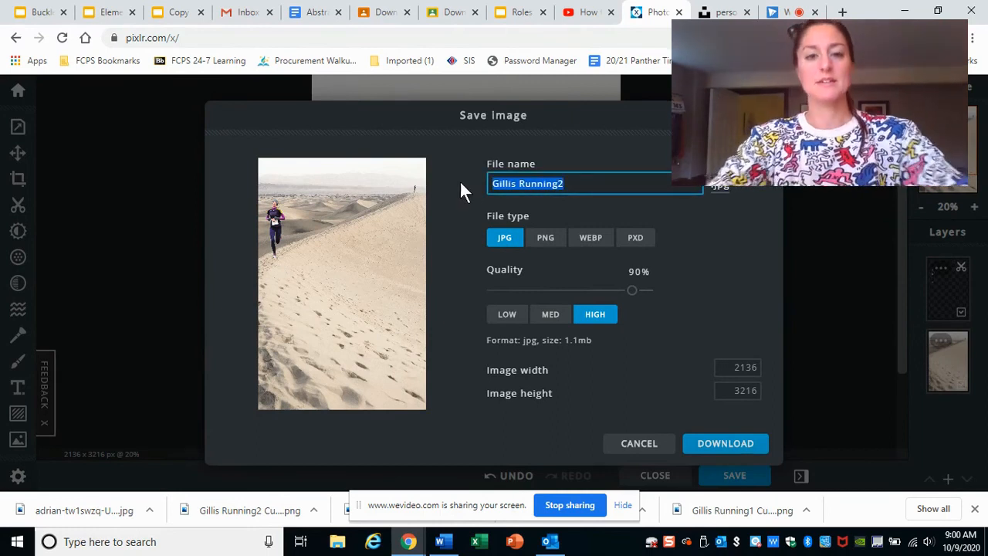
text(Gillis)
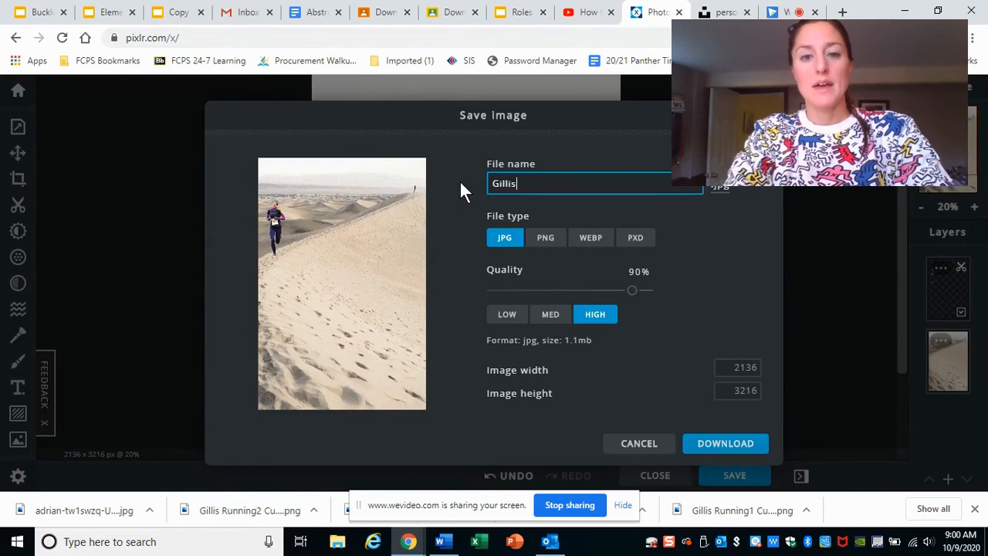
text(CutOut Too)
key(BackSpace)
key(BackSpace)
key(BackSpace)
key(BackSpace)
text(To)
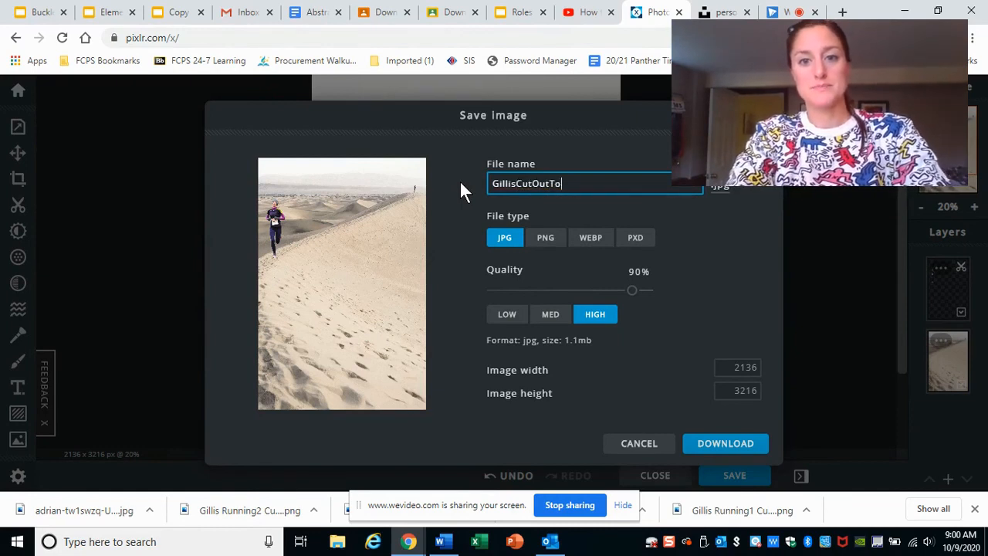
text(ol)
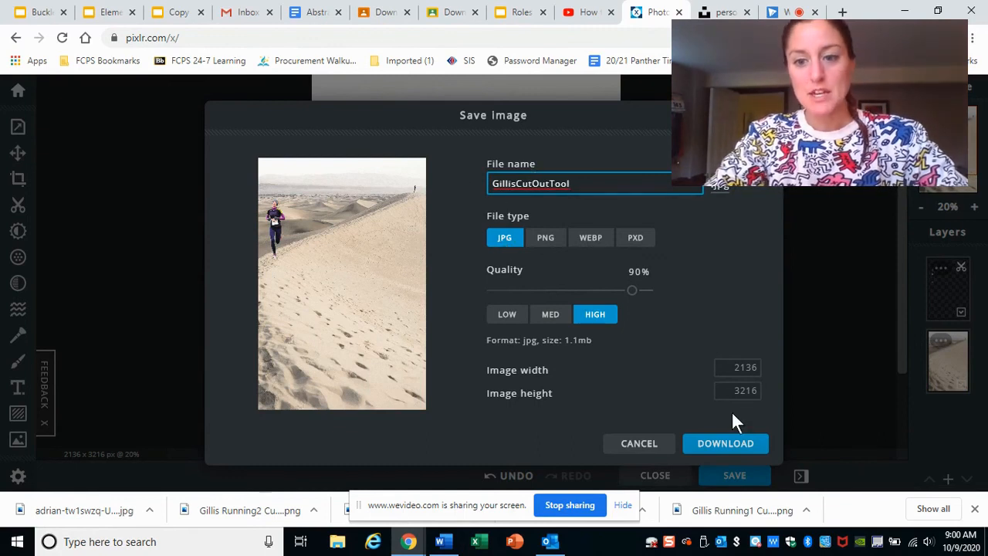
click(745, 443)
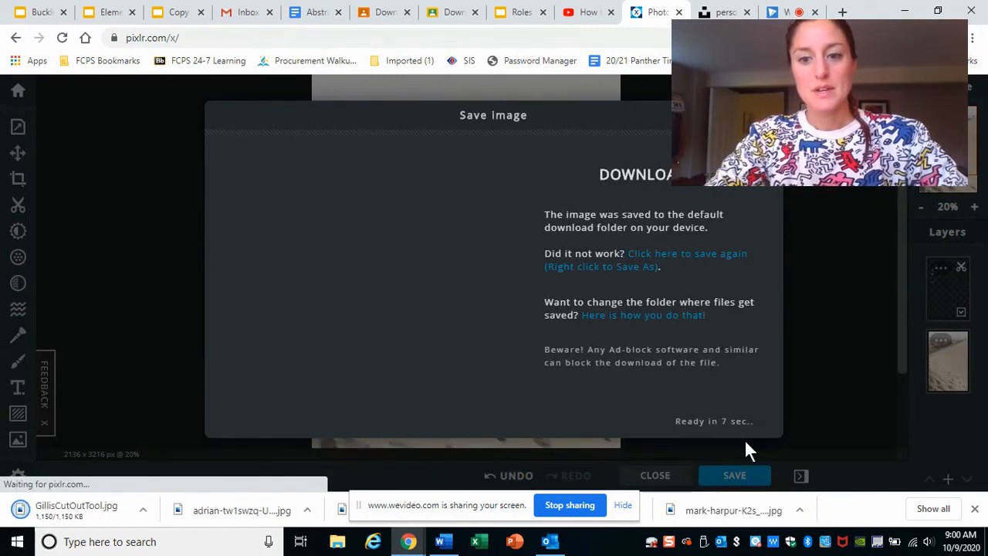